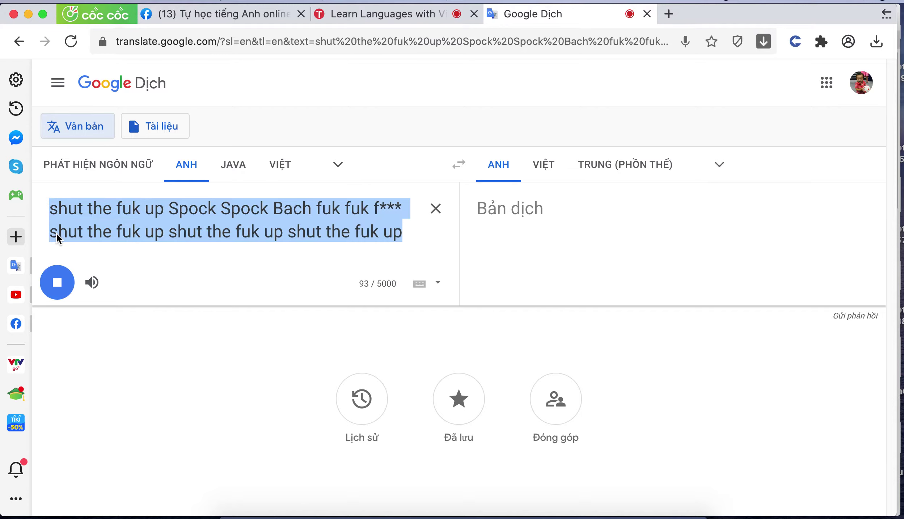
pyautogui.click(57, 236)
pyautogui.moveTo(146, 210); pyautogui.dragTo(426, 246)
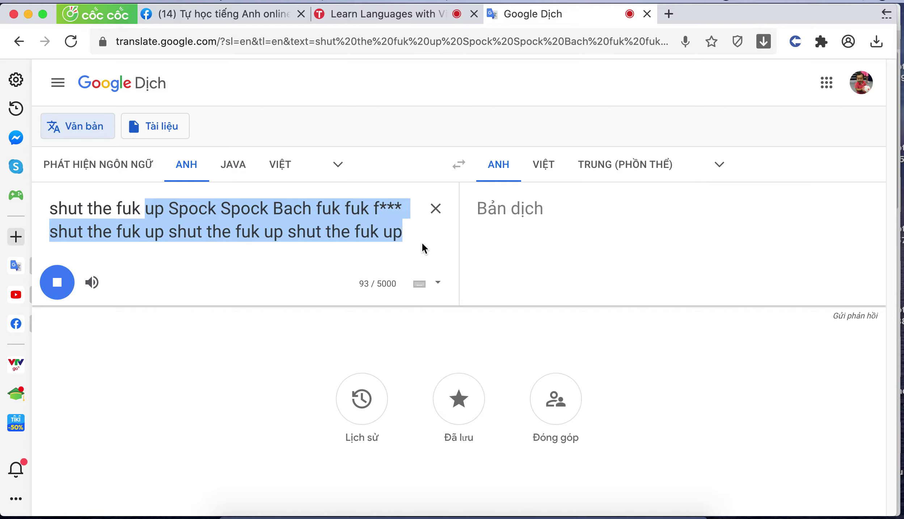
pyautogui.click(123, 240)
pyautogui.moveTo(118, 224); pyautogui.dragTo(417, 236)
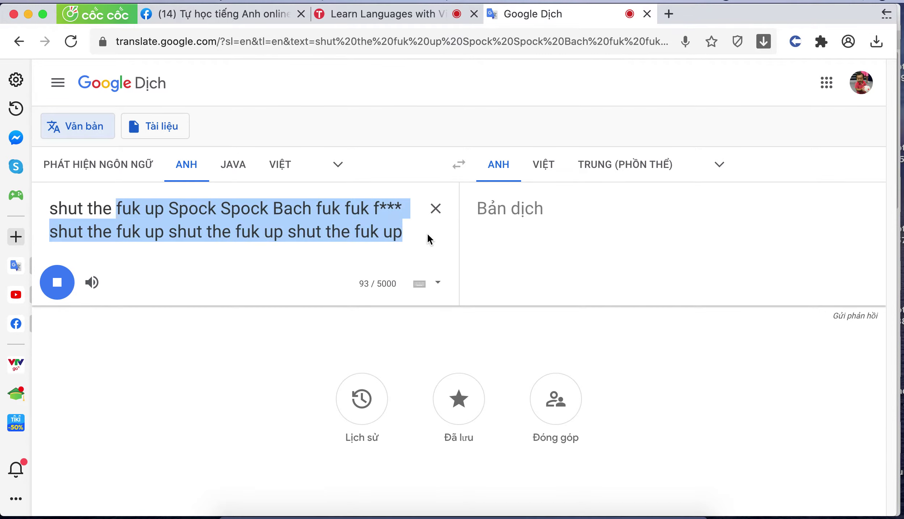
pyautogui.click(132, 210)
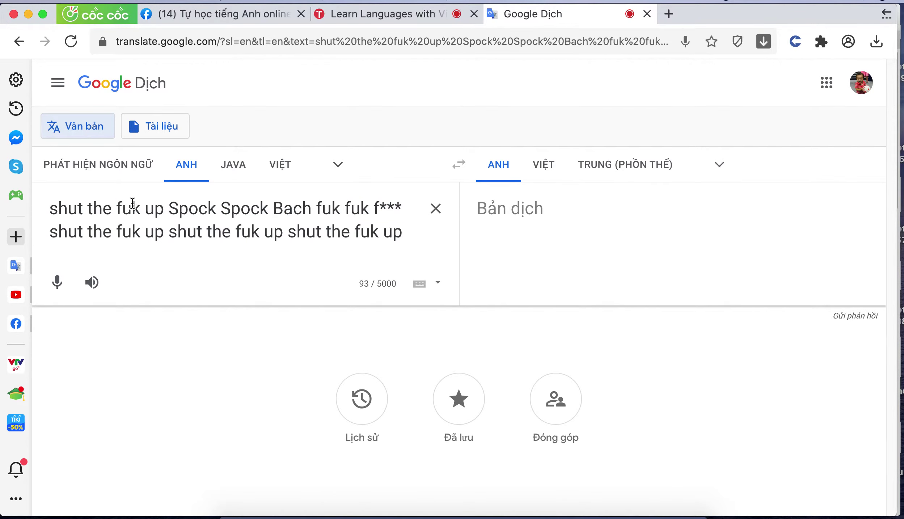
# Replace the whole dictated source text with only its opening phrase "shut the fuk up"
pyautogui.moveTo(49, 209); pyautogui.dragTo(161, 210)
pyautogui.press('super+c')
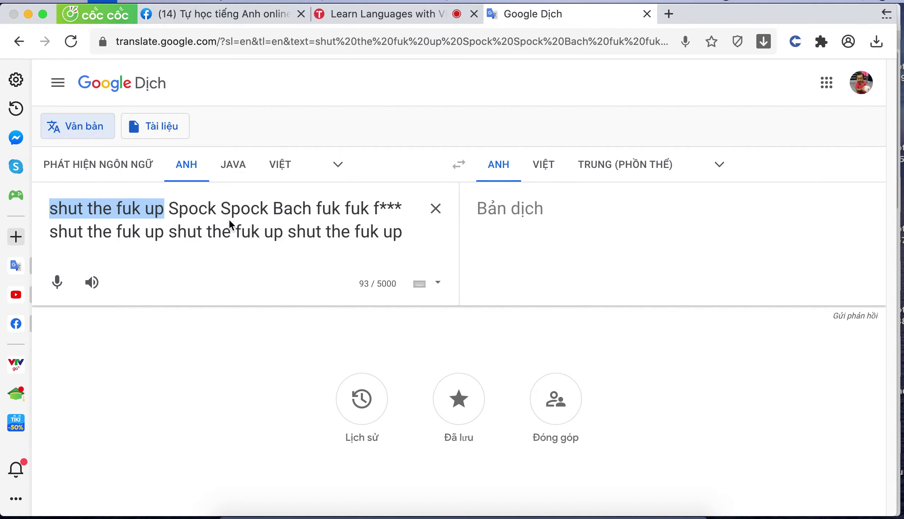
pyautogui.press('super+s')
pyautogui.click(469, 195)
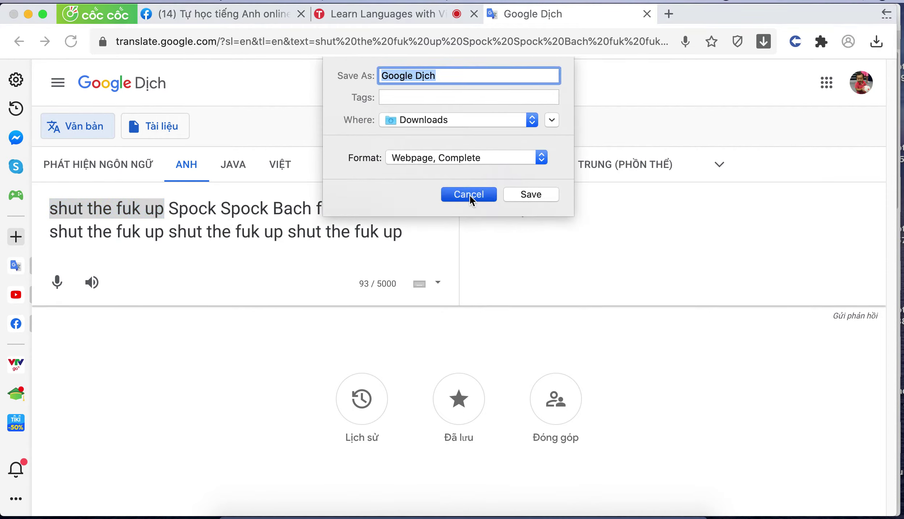
pyautogui.click(300, 233)
pyautogui.press('super+a')
pyautogui.press('super+v')
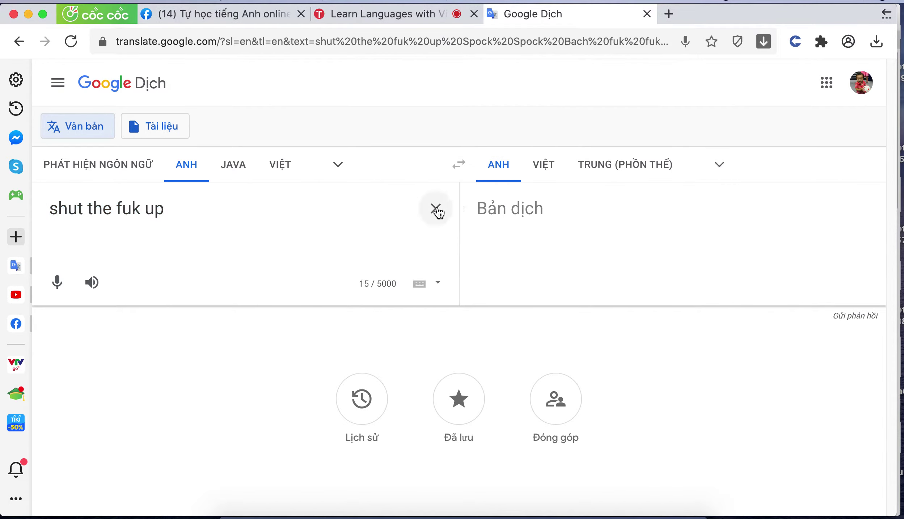
# Set Vietnamese (Việt) as the target language for translating the English phrase
pyautogui.click(549, 172)
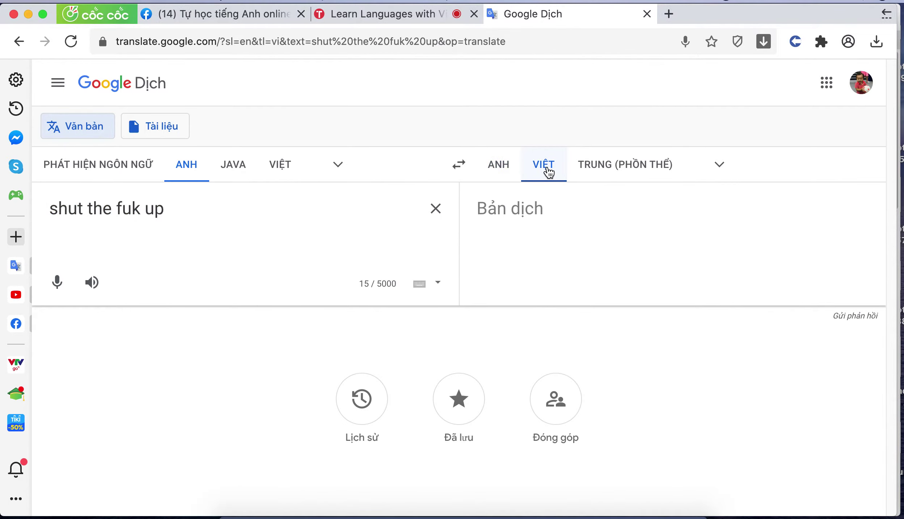
pyautogui.click(630, 176)
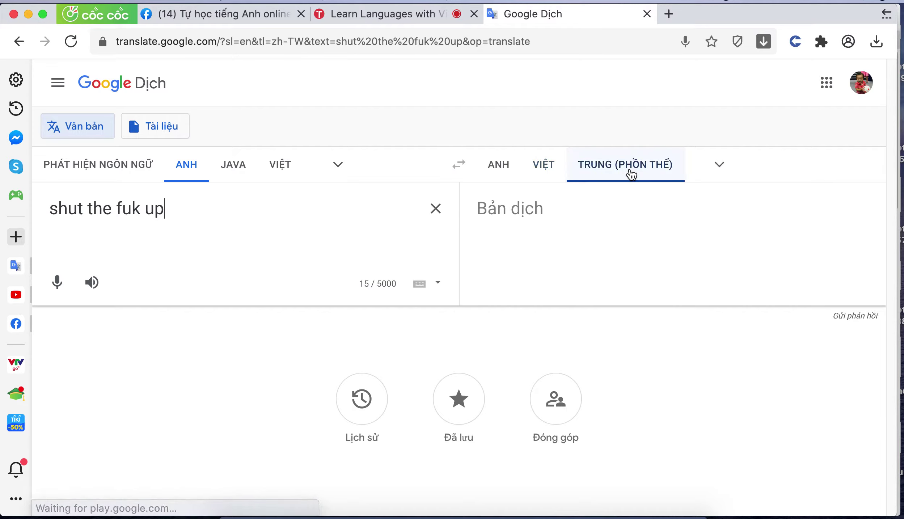
pyautogui.click(549, 175)
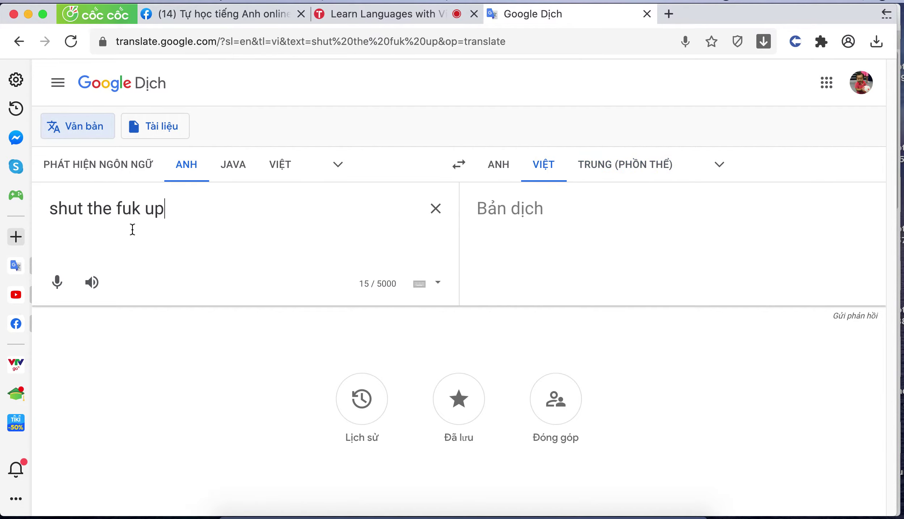
pyautogui.click(131, 213)
# Switch to the TeachersGo video page, try to advance the speaking challenge to the next sentence, and close the challenge
pyautogui.click(370, 15)
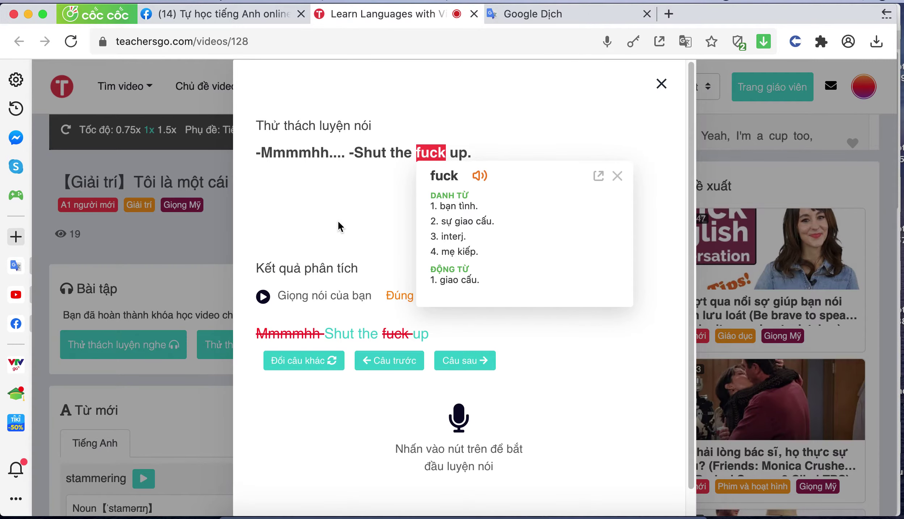
pyautogui.click(617, 176)
pyautogui.scroll(-2, 416, 302)
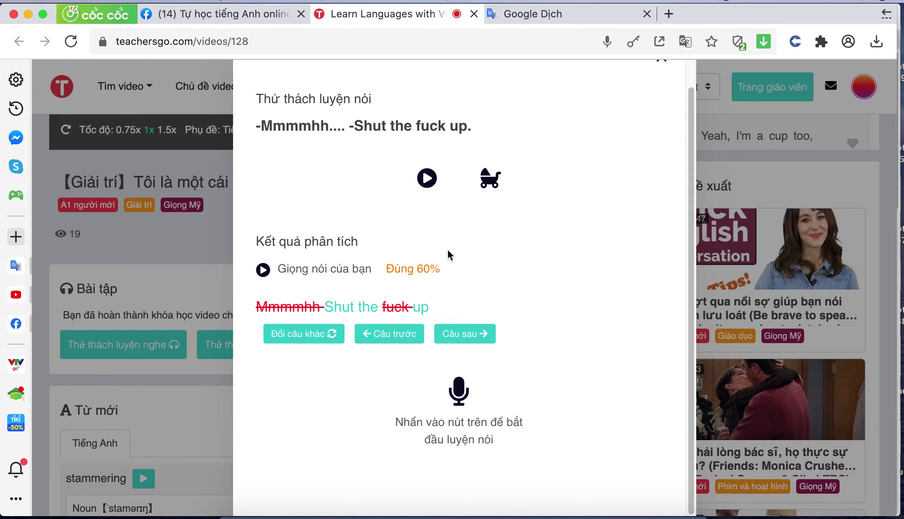
pyautogui.click(483, 336)
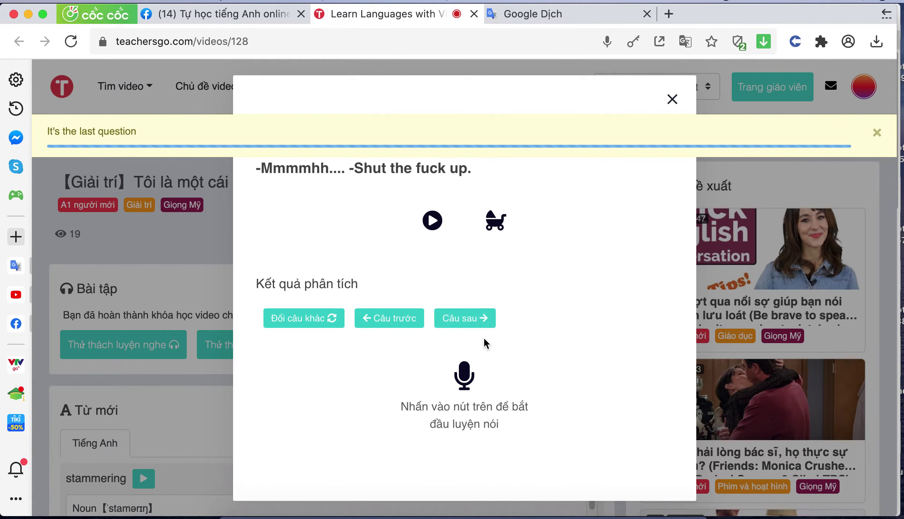
pyautogui.click(673, 101)
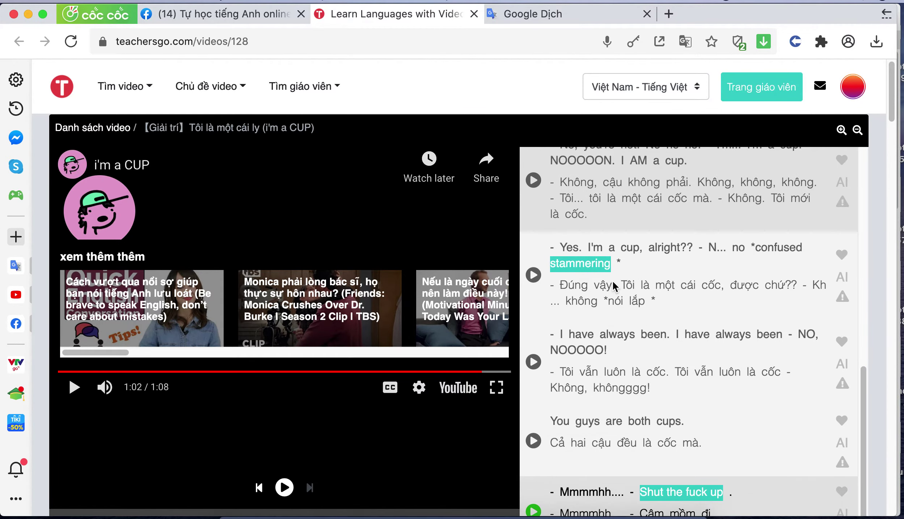
# Open the video's listening challenge (Thử thách luyện nghe) and skip forward several sentences
pyautogui.scroll(-3, 611, 283)
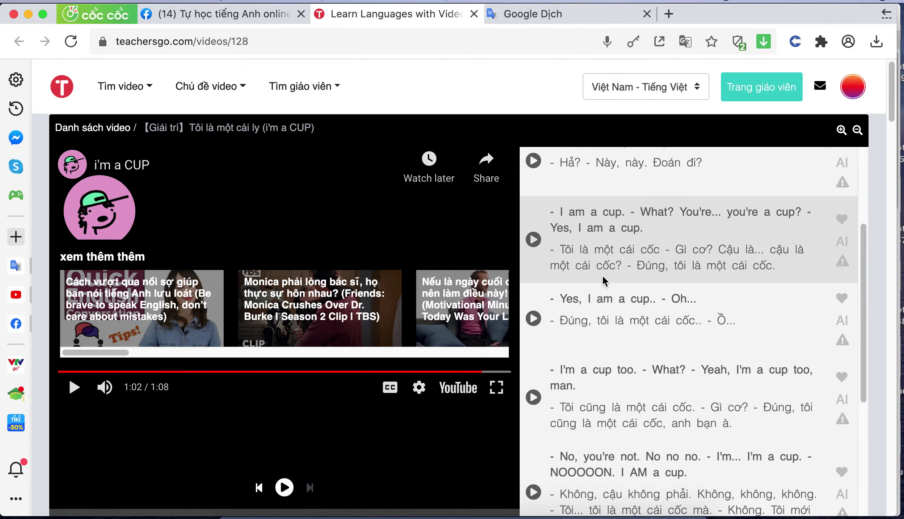
pyautogui.scroll(-10, 496, 275)
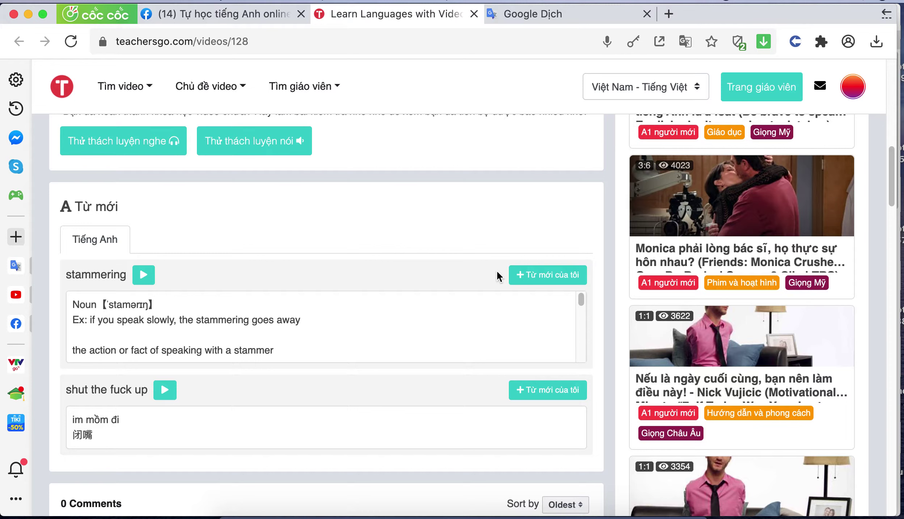
pyautogui.click(123, 141)
pyautogui.click(464, 368)
pyautogui.click(420, 367)
pyautogui.click(439, 368)
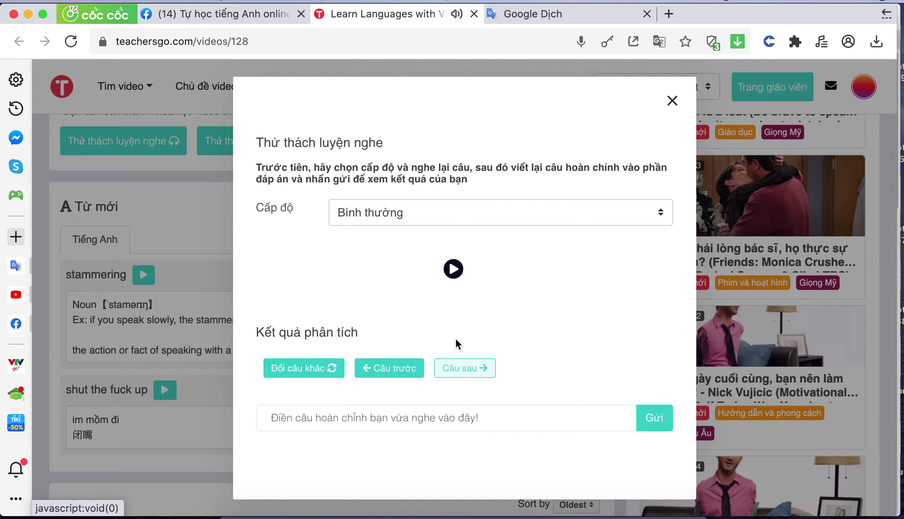
# Answer the listening sentence with "Yes, I'm a cup alright", replaying the audio as needed, and submit it for analysis
pyautogui.click(425, 427)
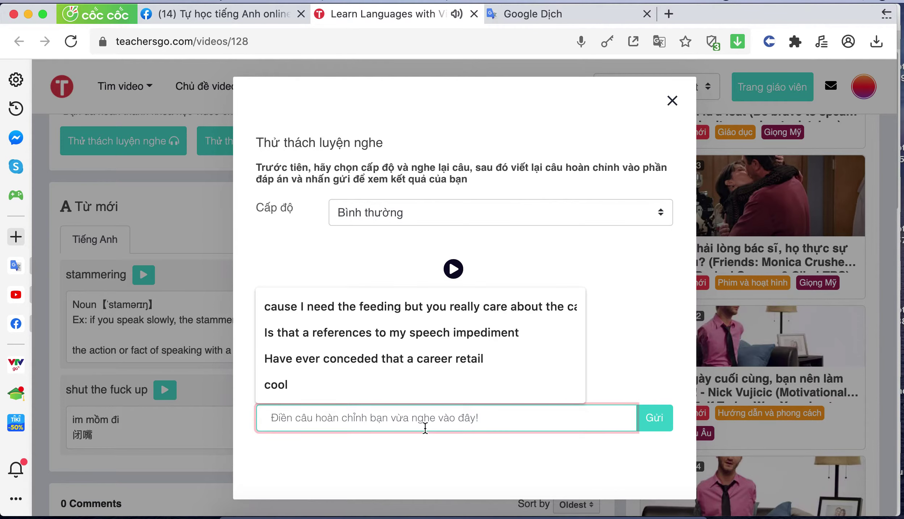
pyautogui.write('Yea')
pyautogui.press('BackSpace')
pyautogui.write('s')
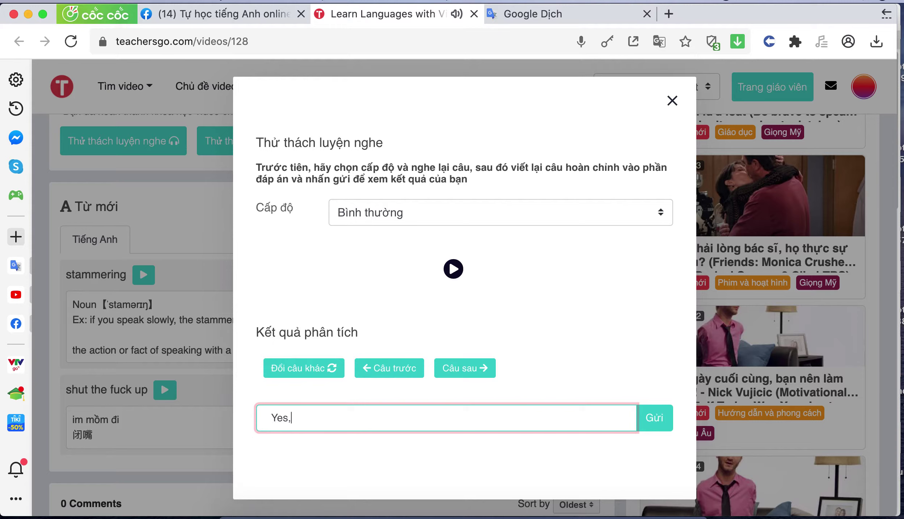
pyautogui.write(", I'm ")
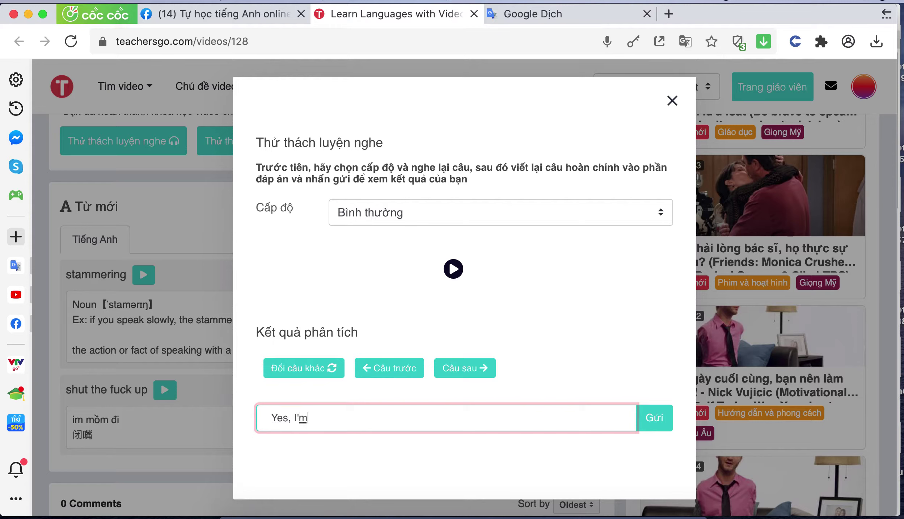
pyautogui.write('a cup')
pyautogui.click(454, 269)
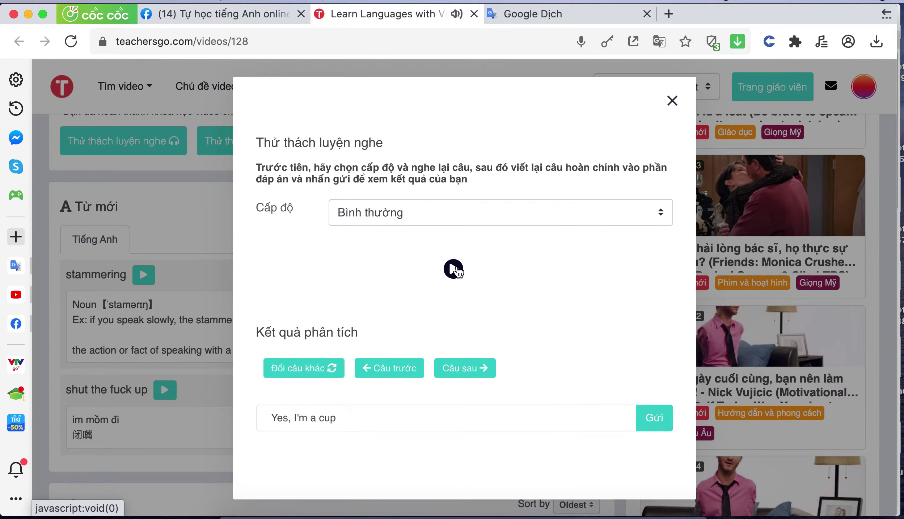
pyautogui.click(352, 420)
pyautogui.write('alright')
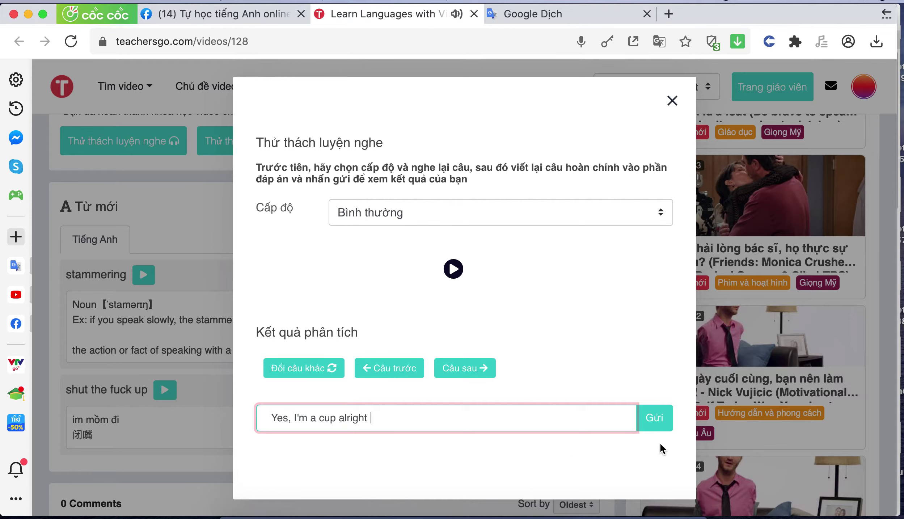
pyautogui.click(655, 418)
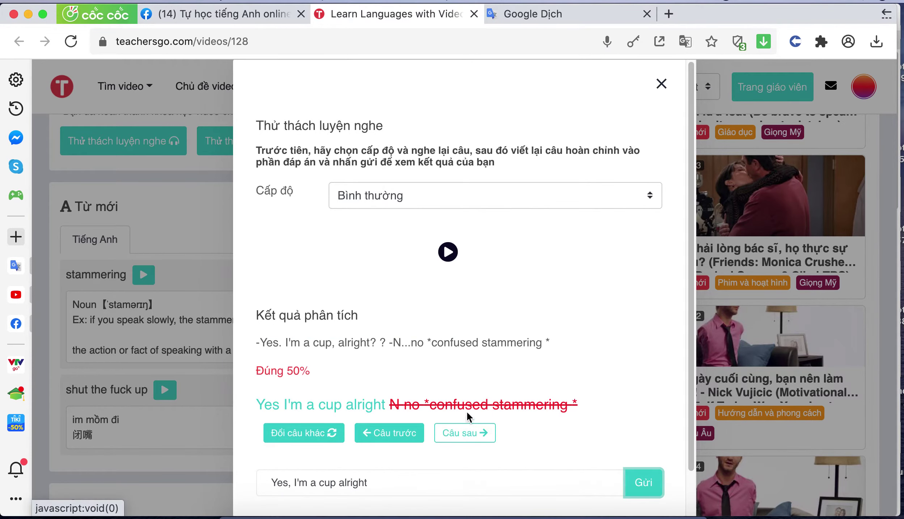
# Go to the next listening sentence, play it, and enter "I have always been, I have always been" as the answer
pyautogui.click(479, 437)
pyautogui.click(454, 269)
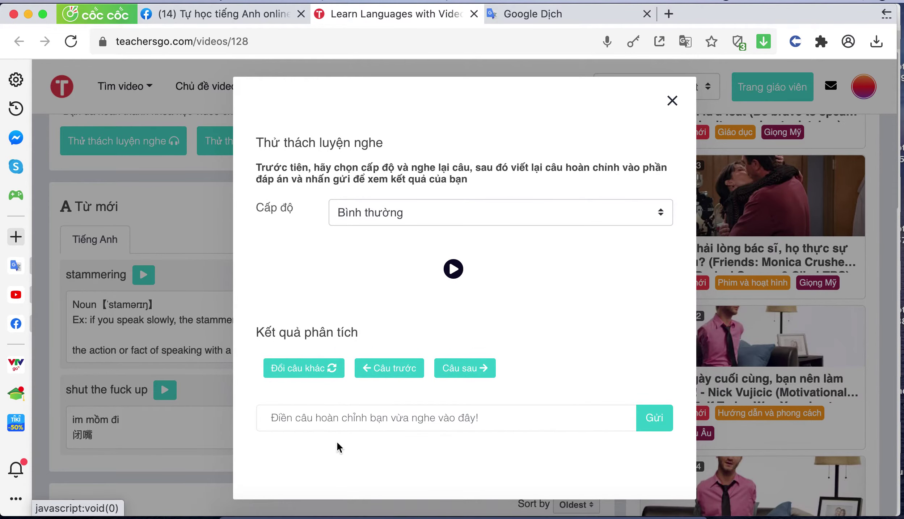
pyautogui.click(374, 419)
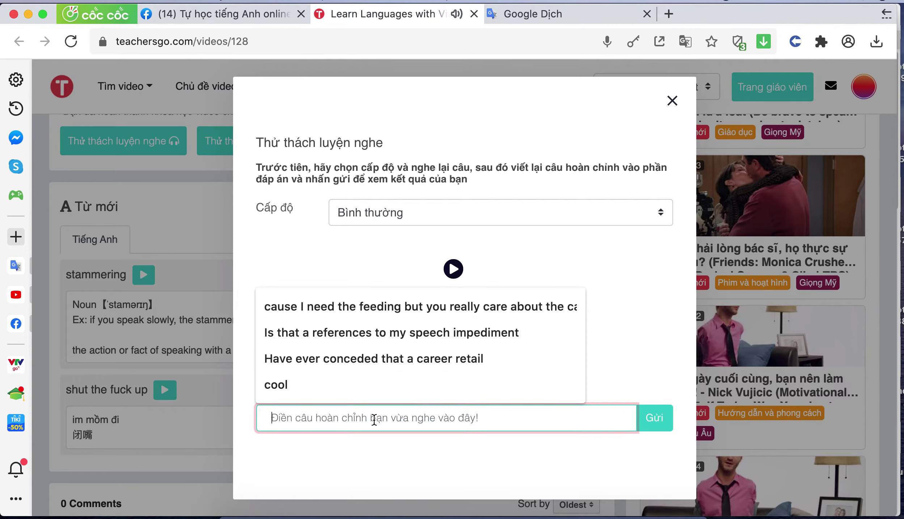
pyautogui.write('I have ')
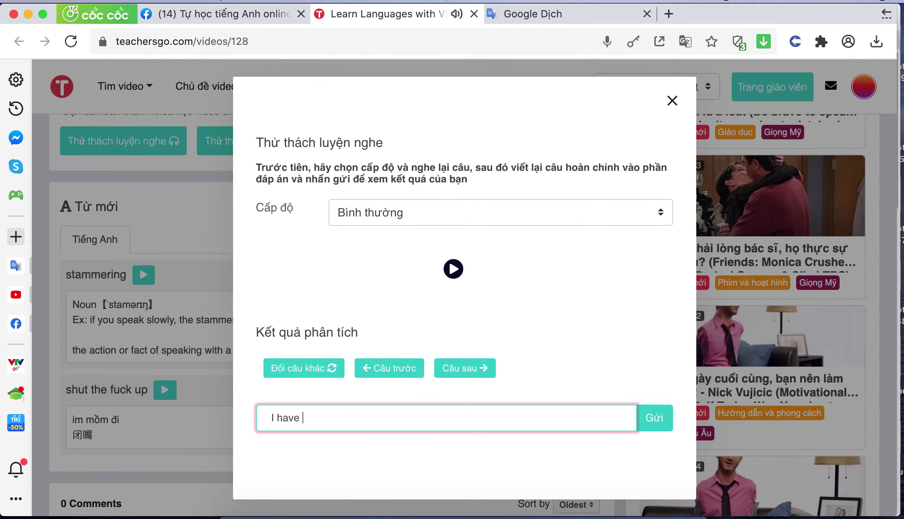
pyautogui.write('always be')
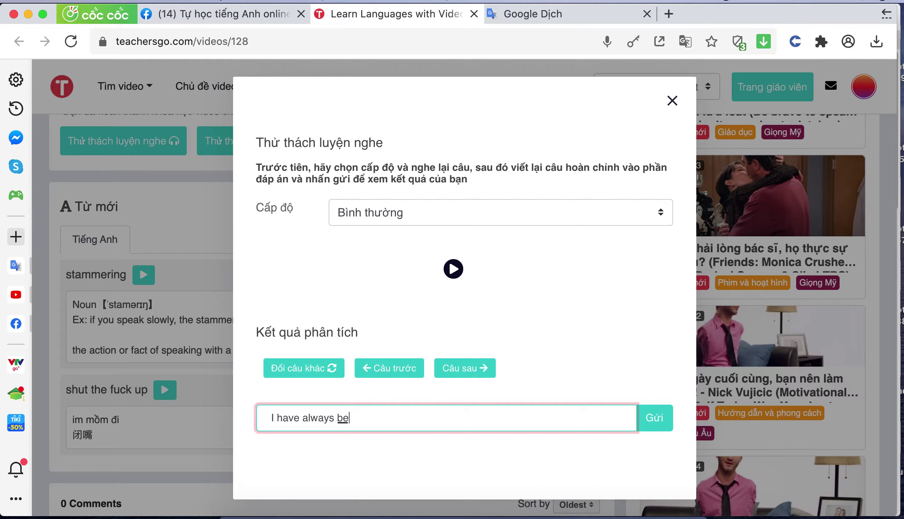
pyautogui.write('en')
pyautogui.press('BackSpace')
pyautogui.write('en, I have alwa')
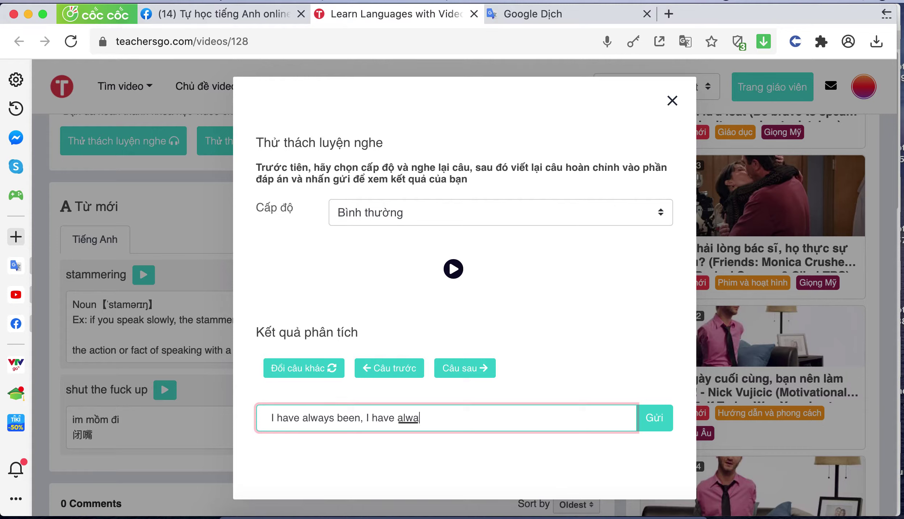
pyautogui.write('ys been')
# Replay the sentence, add "no no" to the end of the answer, and submit it
pyautogui.click(448, 276)
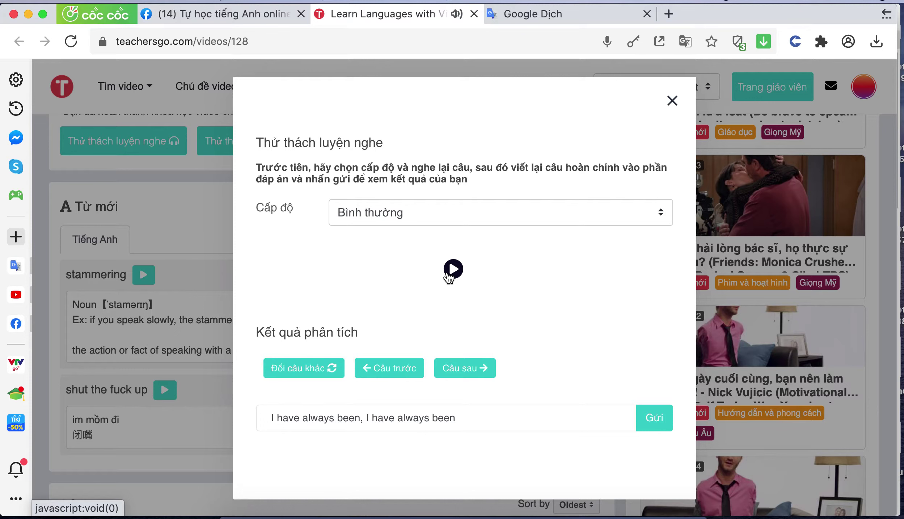
pyautogui.click(480, 416)
pyautogui.write('no no')
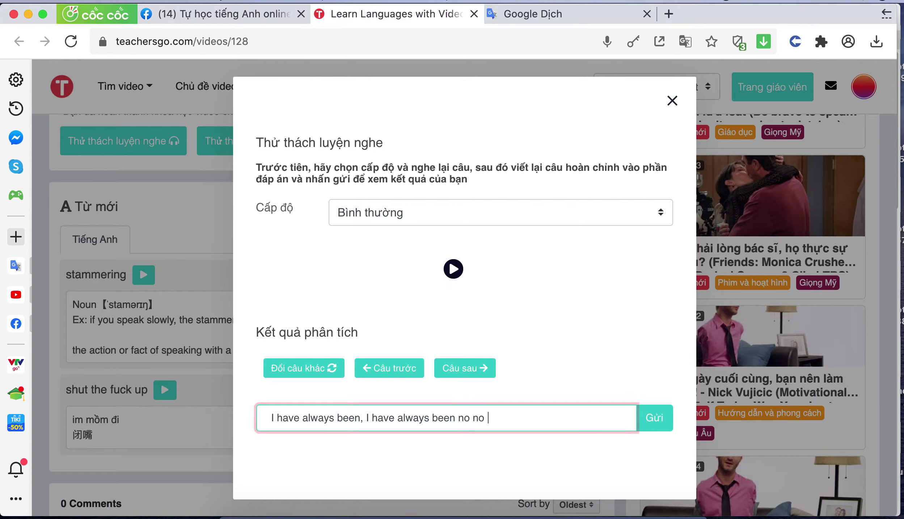
pyautogui.click(648, 425)
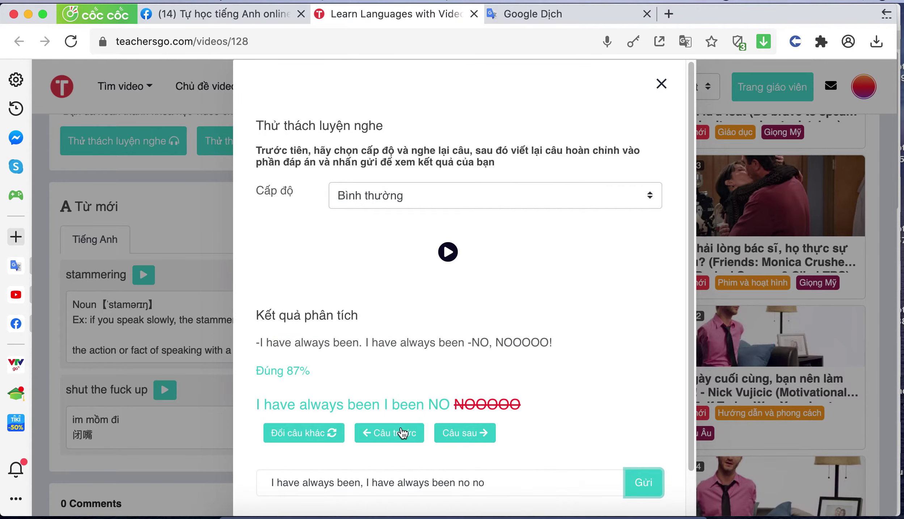
# Go to the next listening sentence and start the answer with "You guys", replaying the audio as needed
pyautogui.click(465, 437)
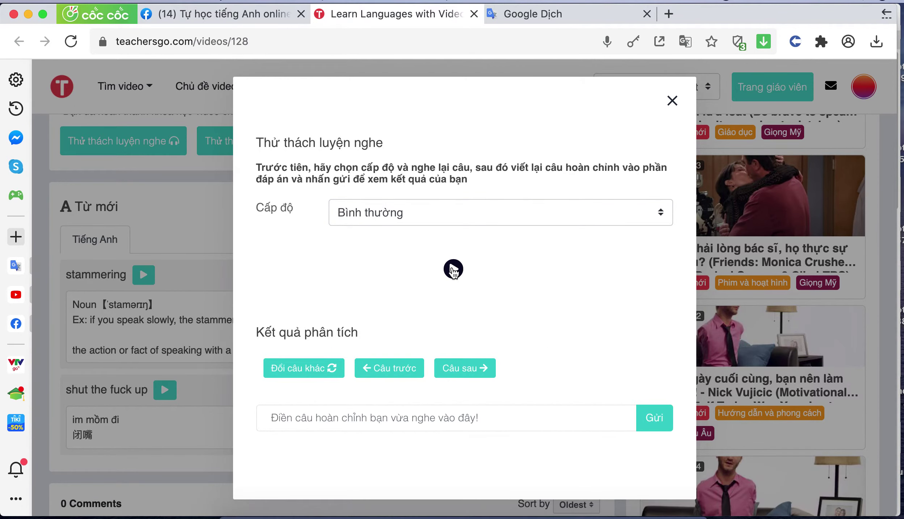
pyautogui.click(434, 423)
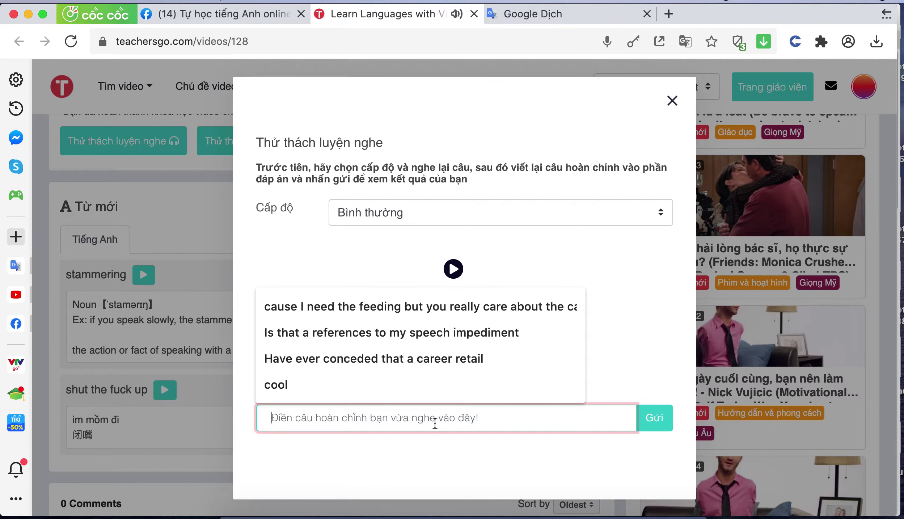
pyautogui.write("You're g")
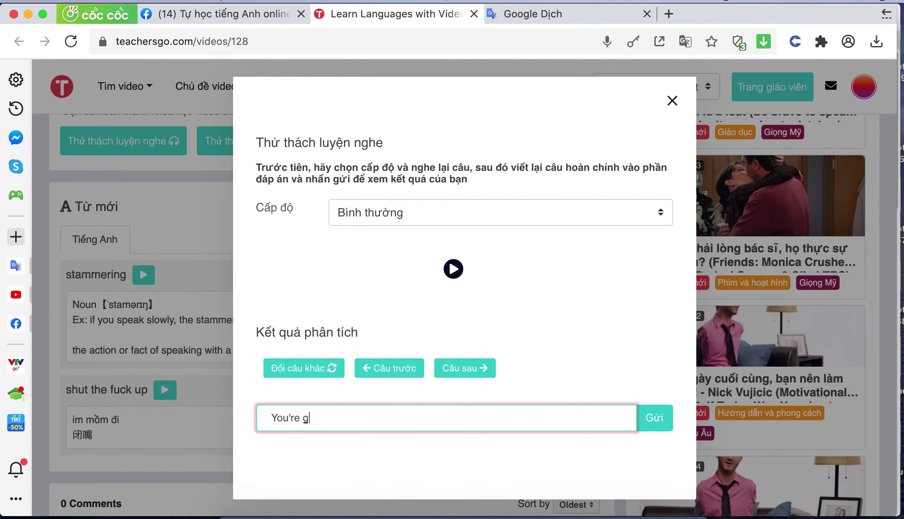
pyautogui.press('BackSpace')
pyautogui.press('BackSpace')
pyautogui.press('BackSpace')
pyautogui.click(454, 270)
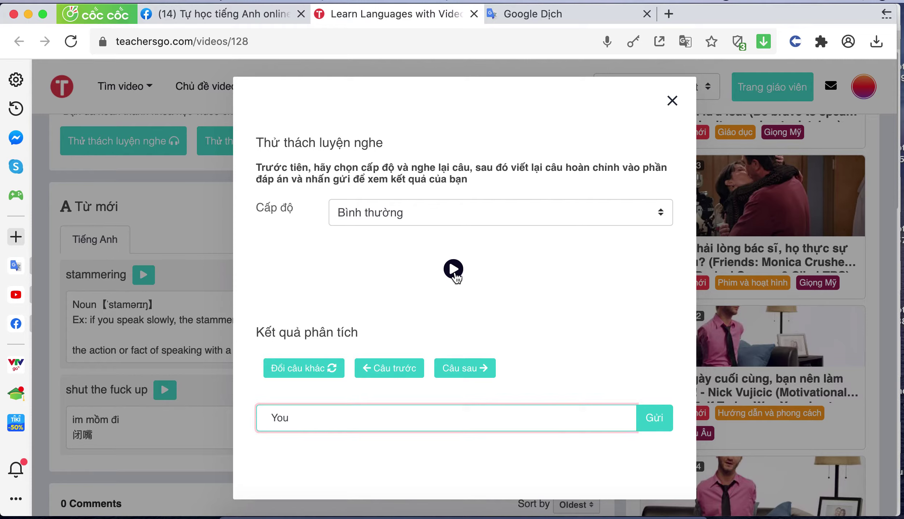
pyautogui.click(339, 416)
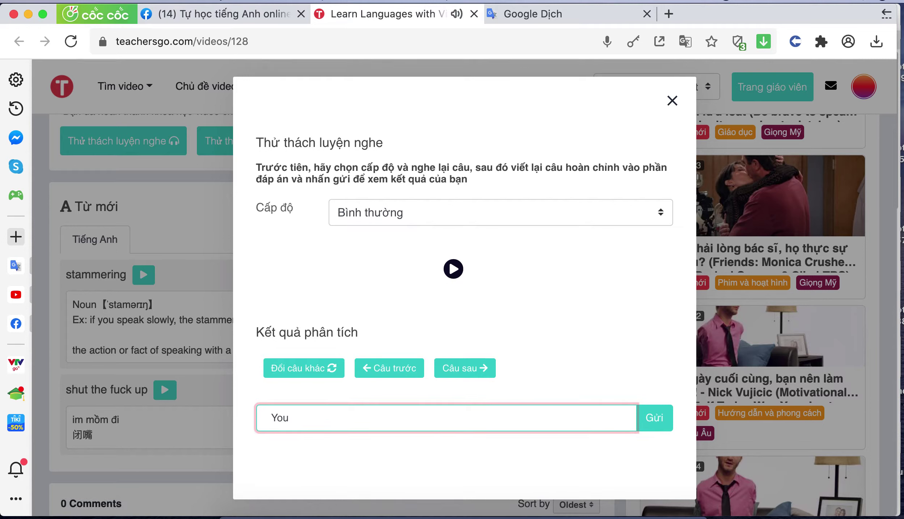
pyautogui.write("'rguý")
pyautogui.press('BackSpace')
pyautogui.press('BackSpace')
pyautogui.write('uys a bo')
pyautogui.press('BackSpace')
pyautogui.press('BackSpace')
pyautogui.press('BackSpace')
pyautogui.press('BackSpace')
pyautogui.press('BackSpace')
# Replay the sentence and extend the answer to "You guys a both cups"
pyautogui.click(451, 274)
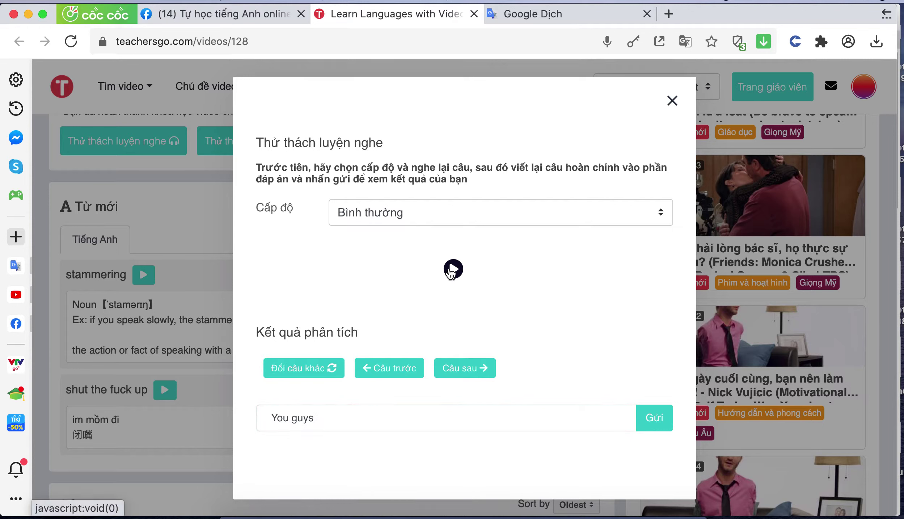
pyautogui.click(354, 414)
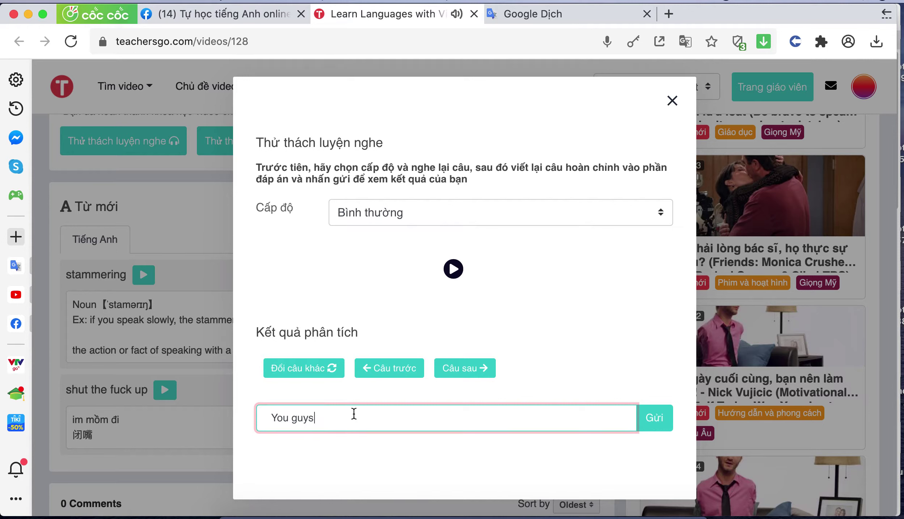
pyautogui.write('a both cup')
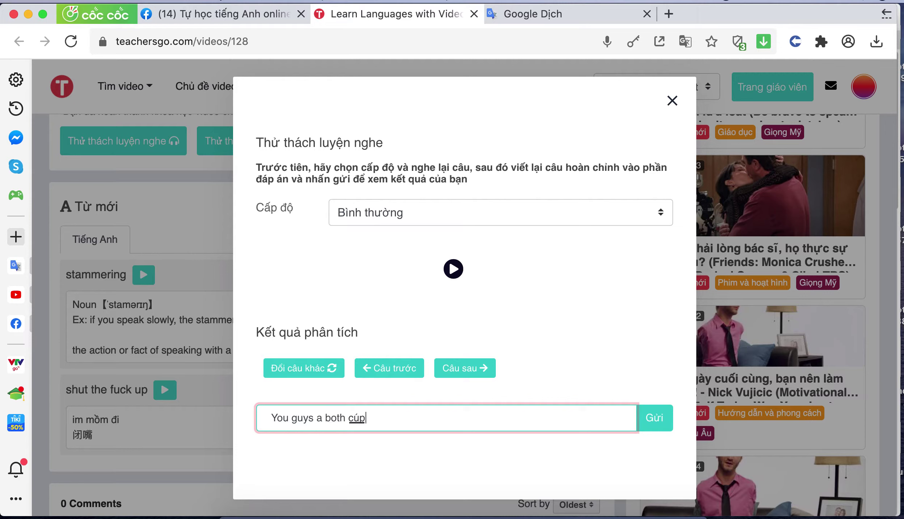
pyautogui.write('s')
# Replay the sentence, correct "a" to "are" in the answer, and submit "You guys are both cups" for analysis
pyautogui.click(453, 269)
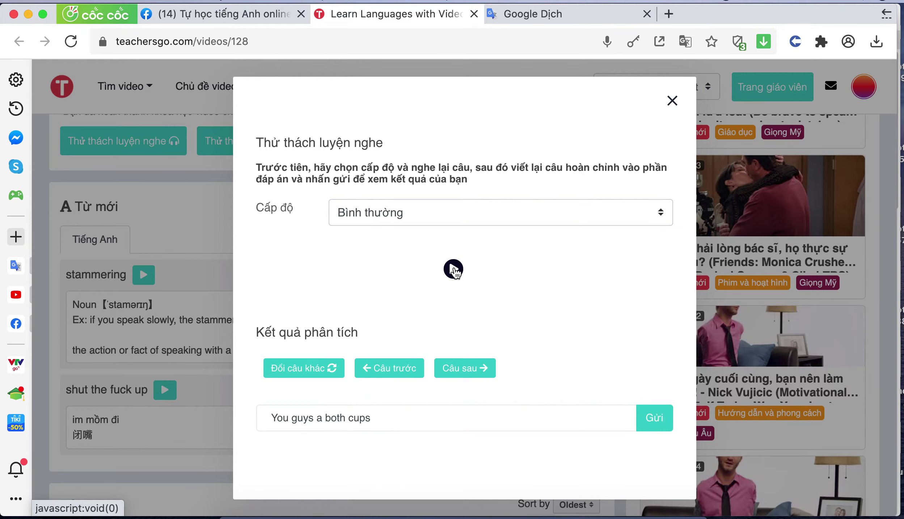
pyautogui.click(323, 417)
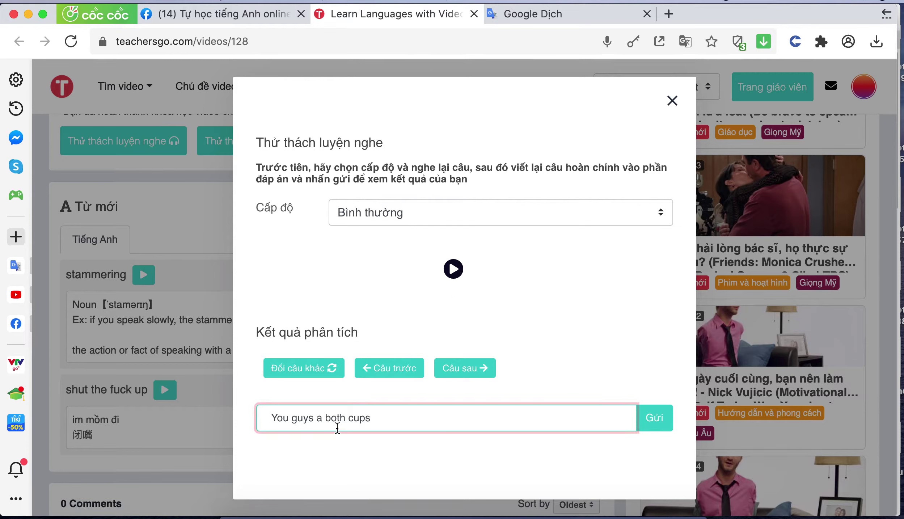
pyautogui.write('r')
pyautogui.press('super+Right')
pyautogui.write('e')
pyautogui.press('BackSpace')
pyautogui.click(323, 416)
pyautogui.write('e')
pyautogui.click(650, 424)
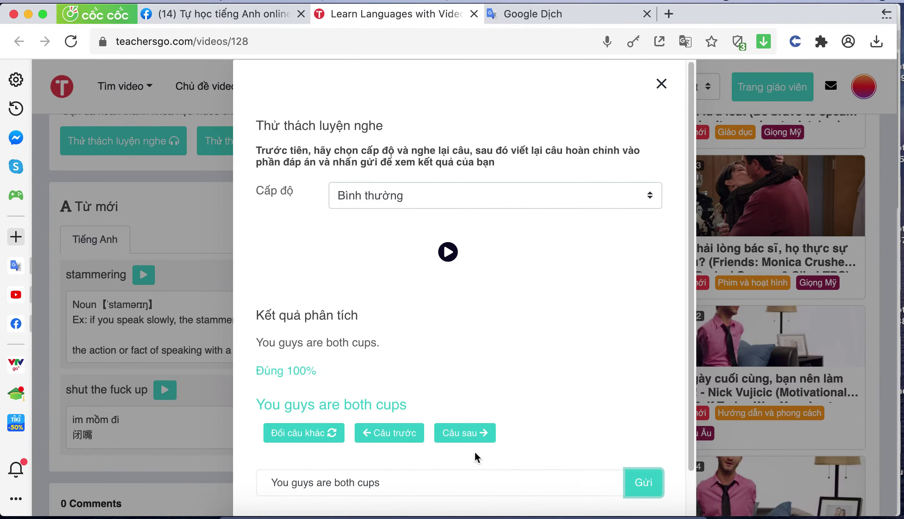
# Go to the next listening sentence, play it, and submit "Shut the fuck up" as the answer
pyautogui.click(470, 439)
pyautogui.click(449, 272)
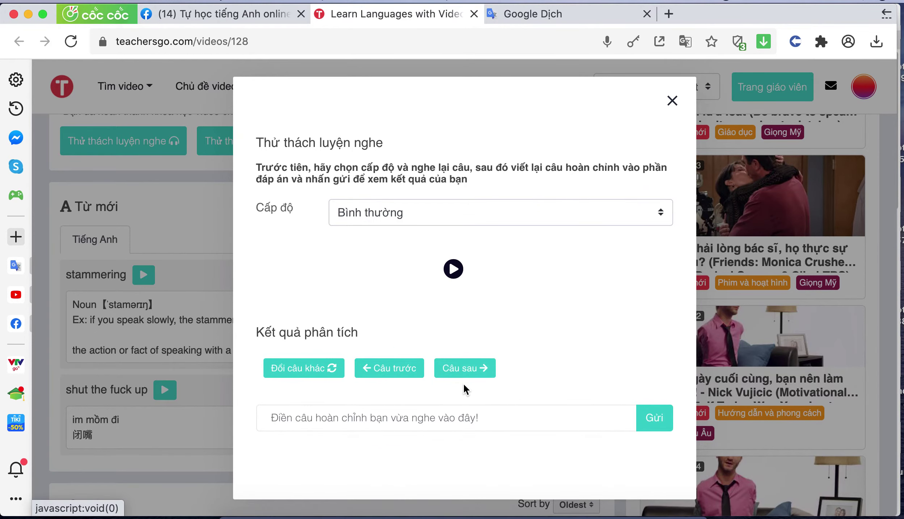
pyautogui.click(435, 419)
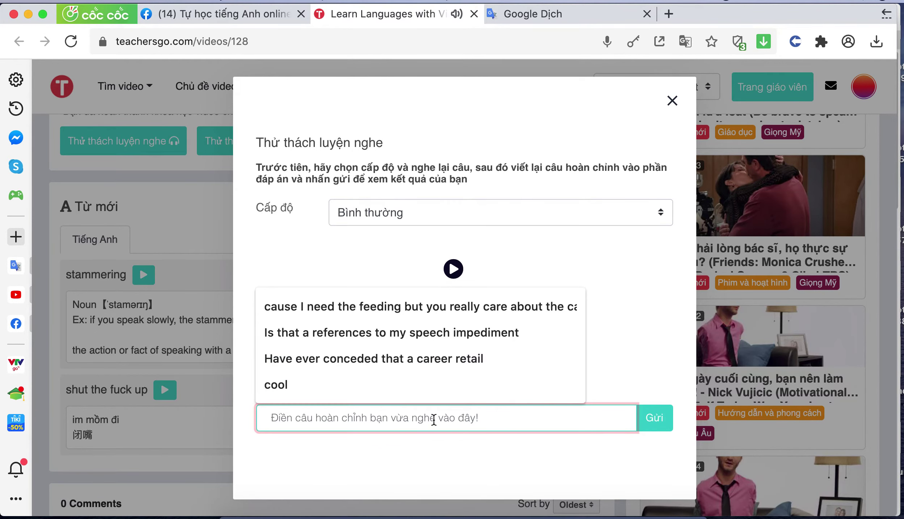
pyautogui.write('Shut the f')
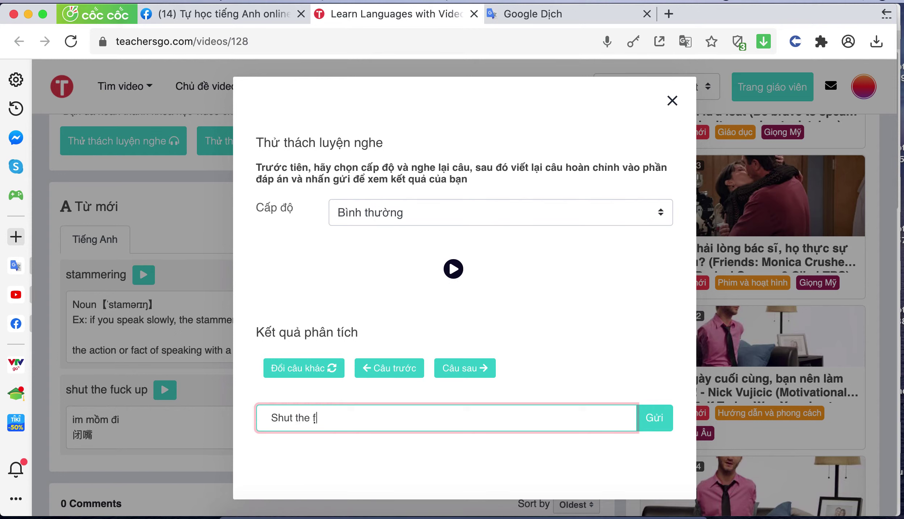
pyautogui.write('uck up')
pyautogui.click(655, 419)
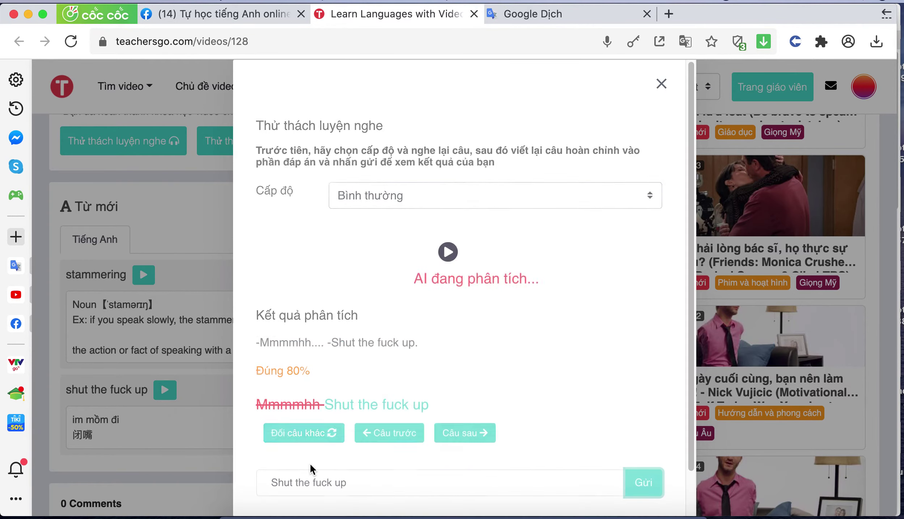
# Try to advance to another sentence, then close and reopen the listening challenge (Thử thách luyện nghe) and try going to the previous sentence
pyautogui.click(457, 434)
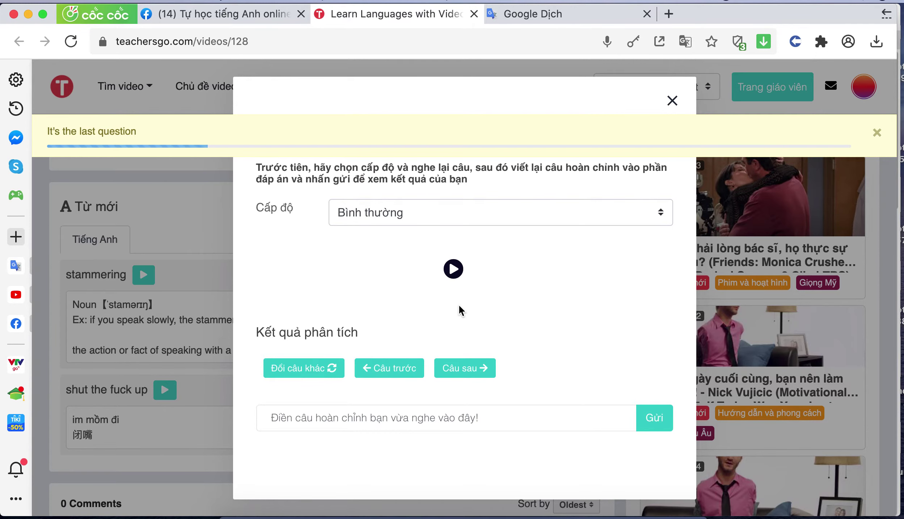
pyautogui.click(672, 101)
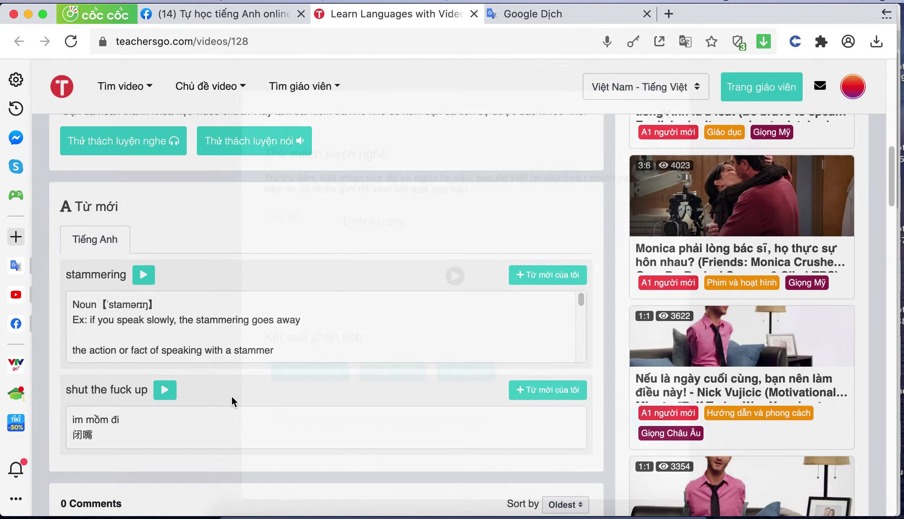
pyautogui.scroll(1, 362, 271)
pyautogui.click(168, 170)
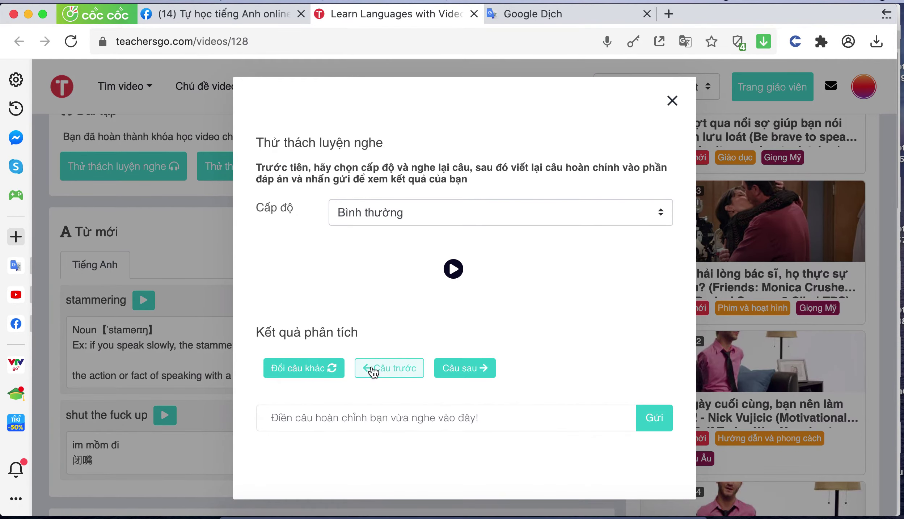
pyautogui.click(404, 373)
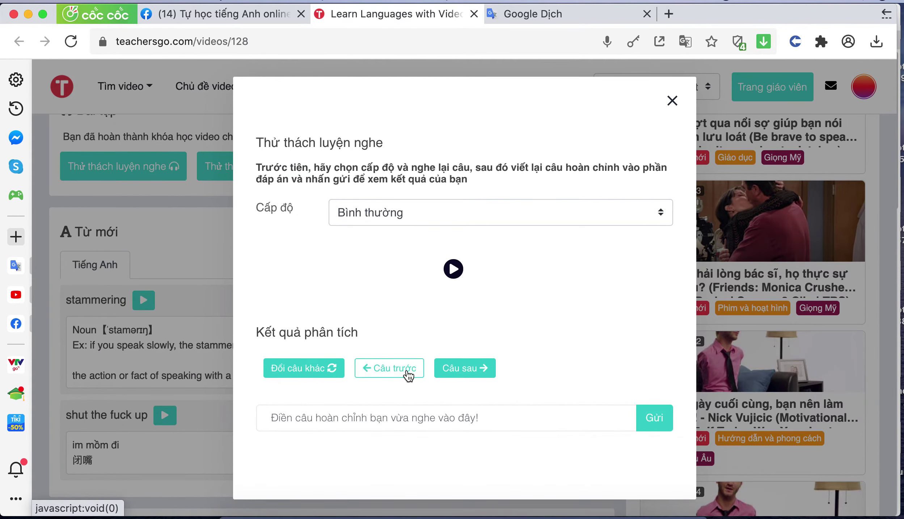
pyautogui.click(386, 373)
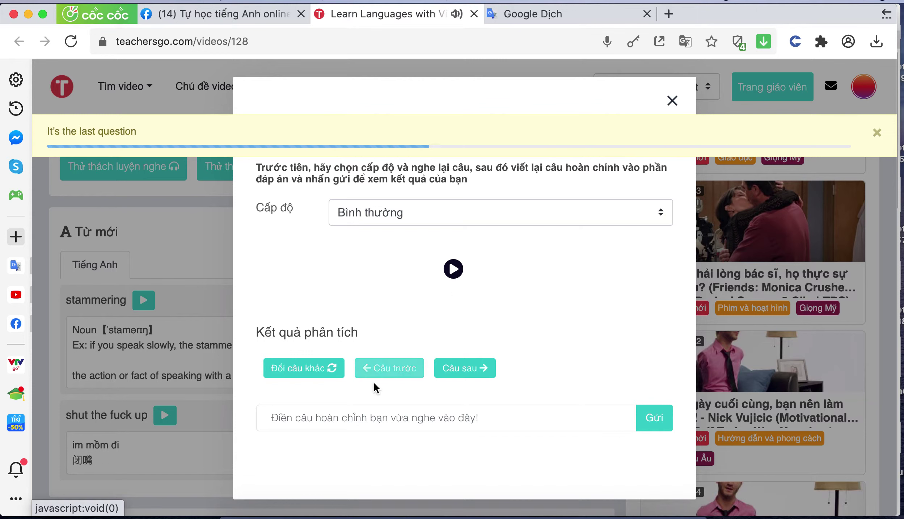
# Play the current listening sentence and submit "What hey hey guess what" as the answer
pyautogui.click(453, 269)
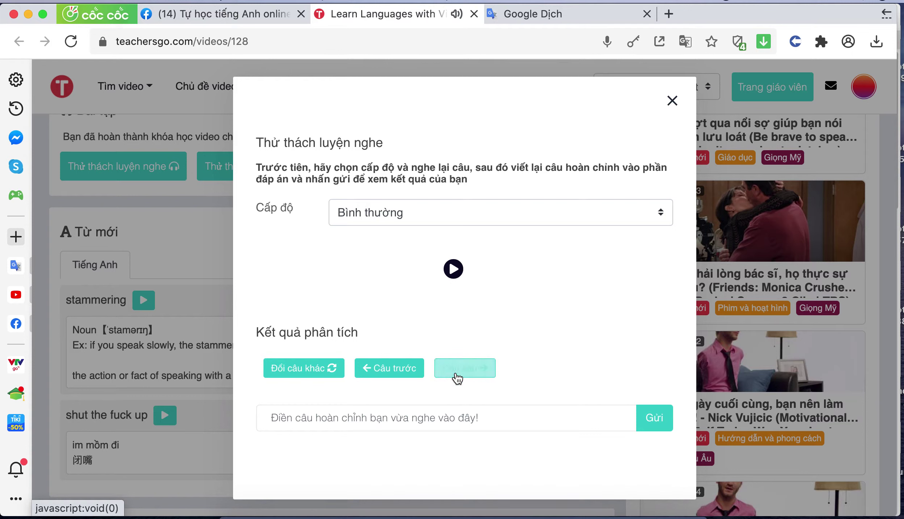
pyautogui.click(426, 420)
pyautogui.write('H')
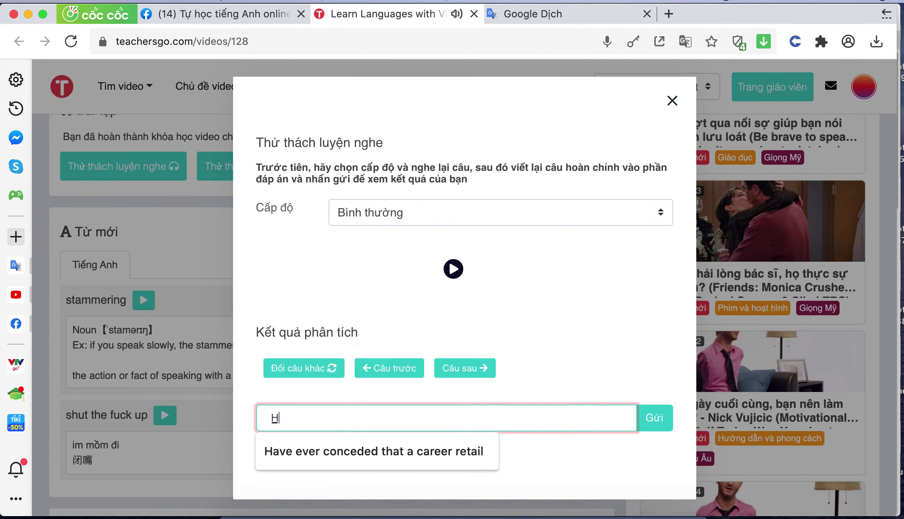
pyautogui.press('BackSpace')
pyautogui.write('What ')
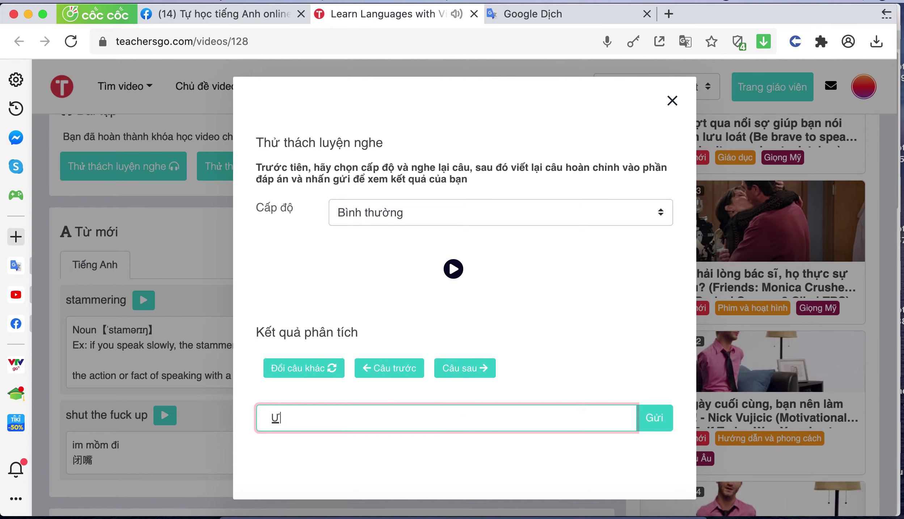
pyautogui.write('hey ha')
pyautogui.press('BackSpace')
pyautogui.write('ey')
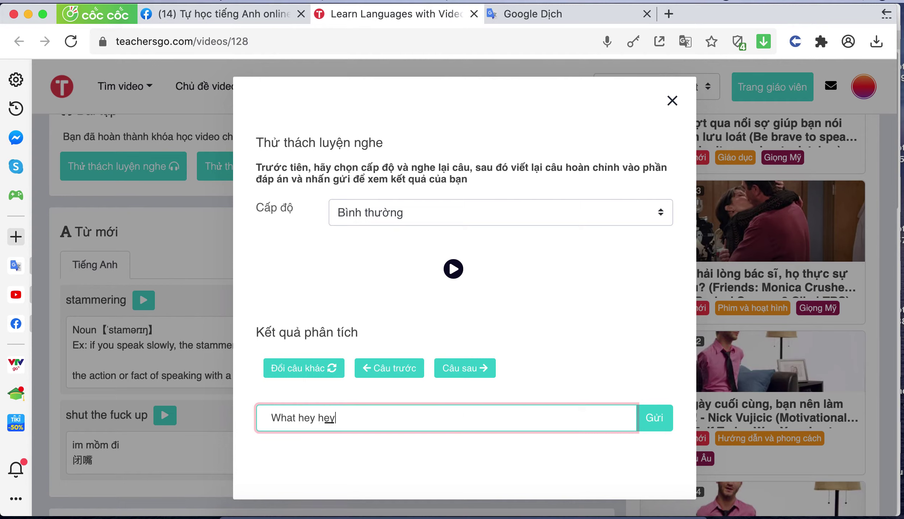
pyautogui.write(' gue')
pyautogui.press('BackSpace')
pyautogui.press('BackSpace')
pyautogui.write('uess what')
pyautogui.click(645, 416)
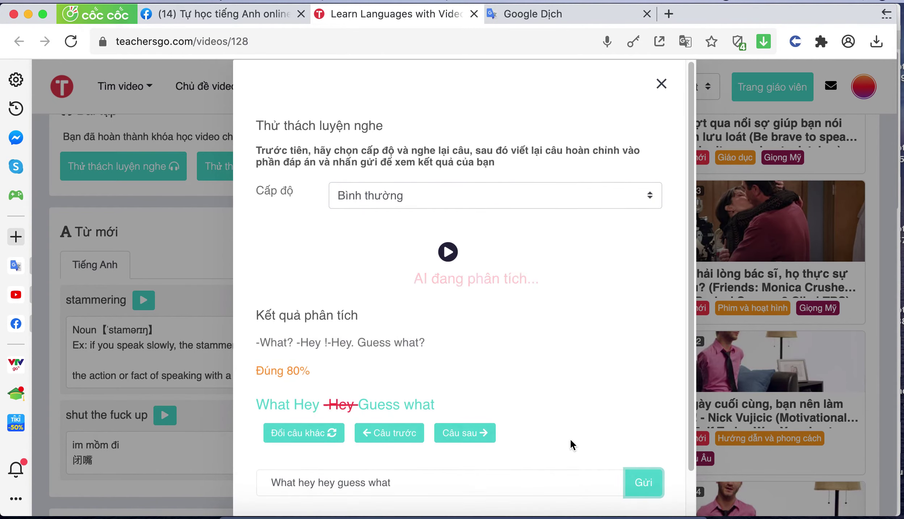
# Go to the next listening sentence, play it, and start the answer with "I am a cup,"
pyautogui.click(455, 438)
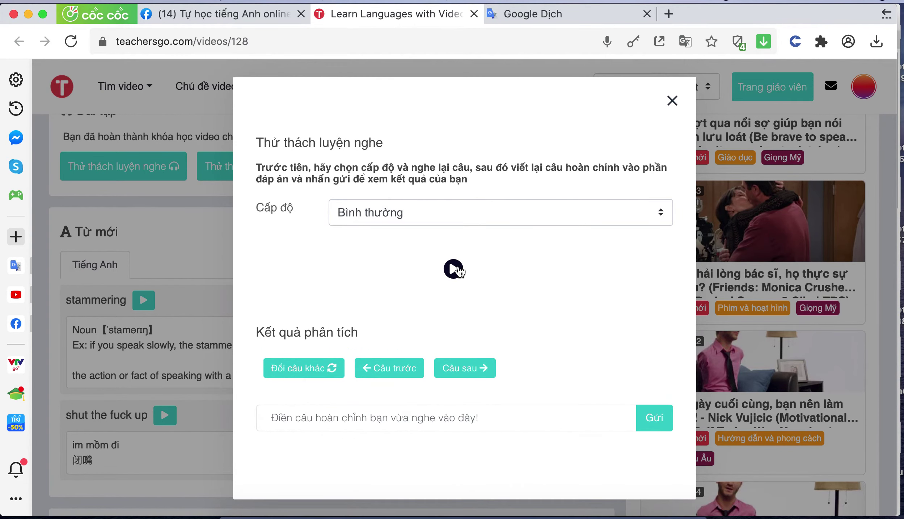
pyautogui.click(454, 269)
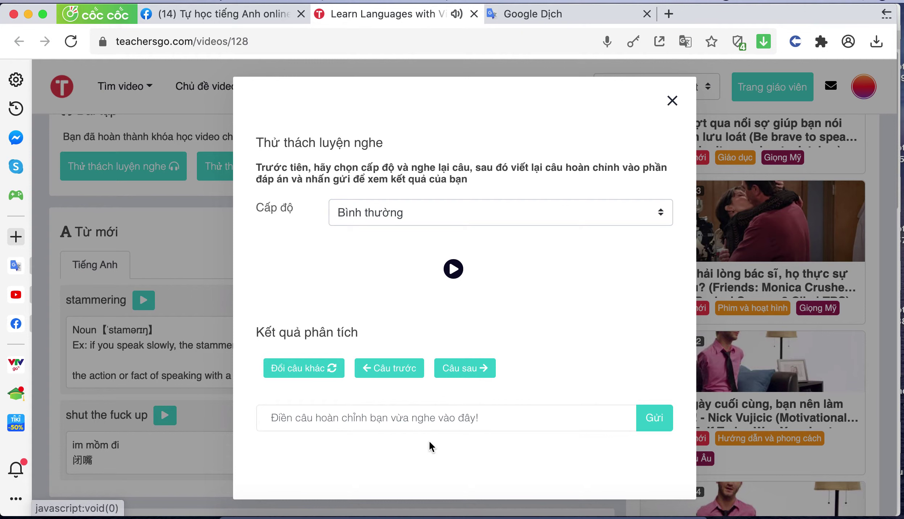
pyautogui.click(434, 420)
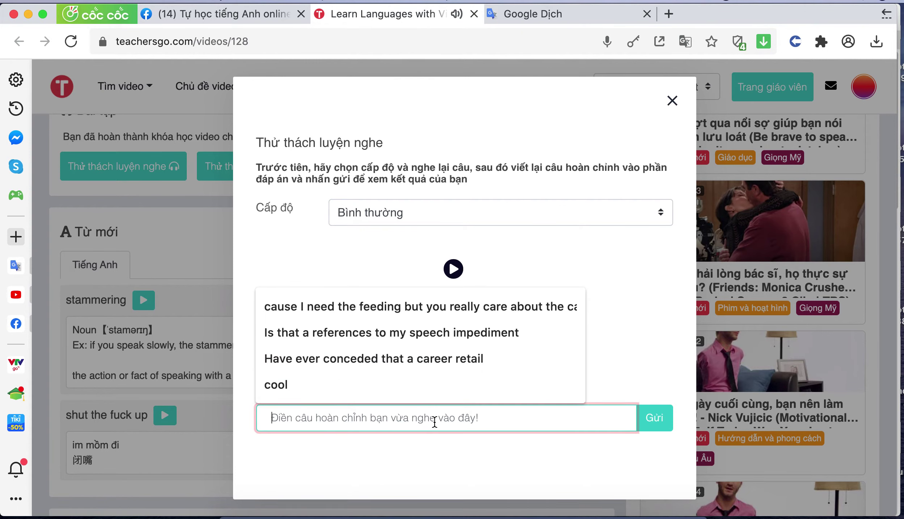
pyautogui.write('I')
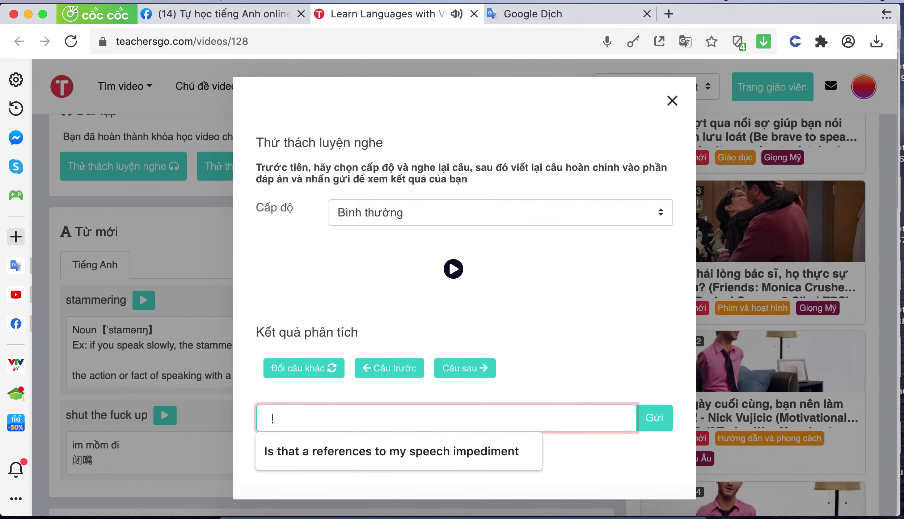
pyautogui.write(' am a cup,')
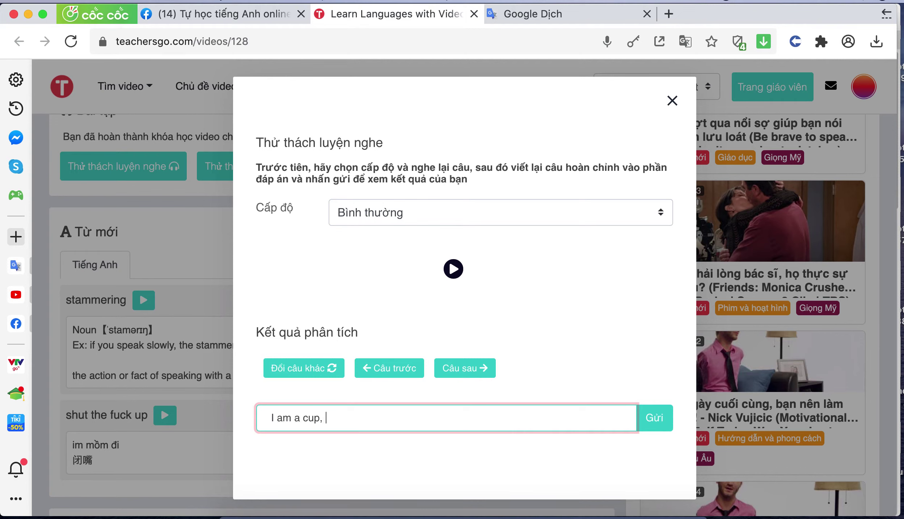
# Replay the sentence and add "what yeah I'm a cup" to the end of the answer
pyautogui.click(454, 270)
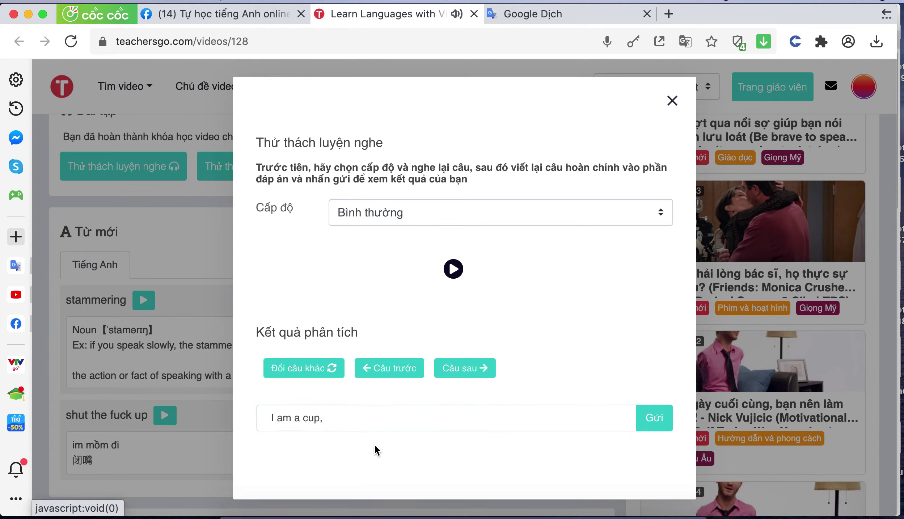
pyautogui.click(377, 416)
pyautogui.write('what ')
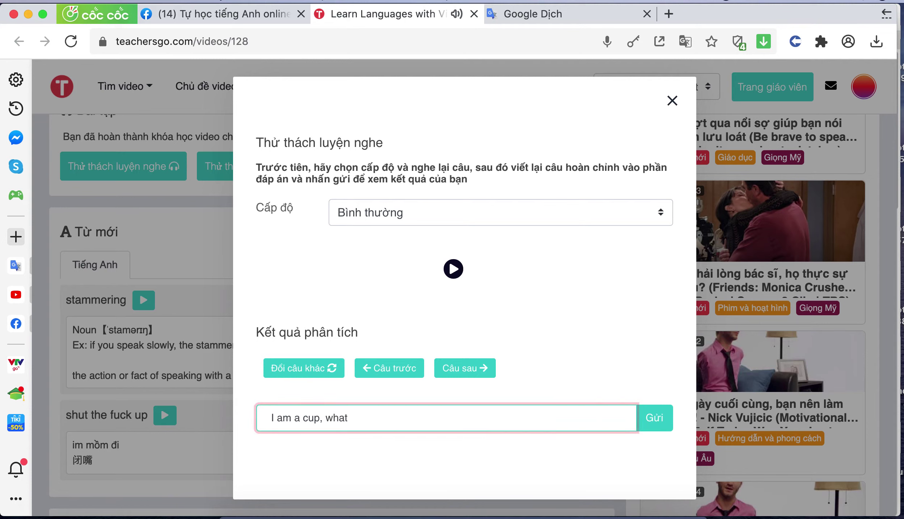
pyautogui.write("yeah I'm a cup")
# Replay the sentence and insert "You're a cup," before "I'm a cup" in the answer
pyautogui.click(462, 274)
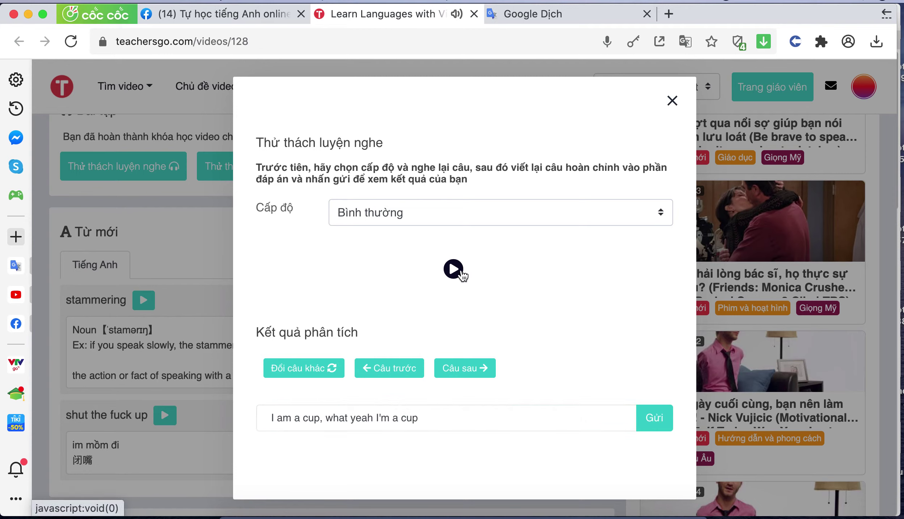
pyautogui.moveTo(390, 418); pyautogui.dragTo(377, 418)
pyautogui.click(378, 418)
pyautogui.write('Y')
pyautogui.press('End')
pyautogui.write('ou')
pyautogui.press('BackSpace')
pyautogui.press('BackSpace')
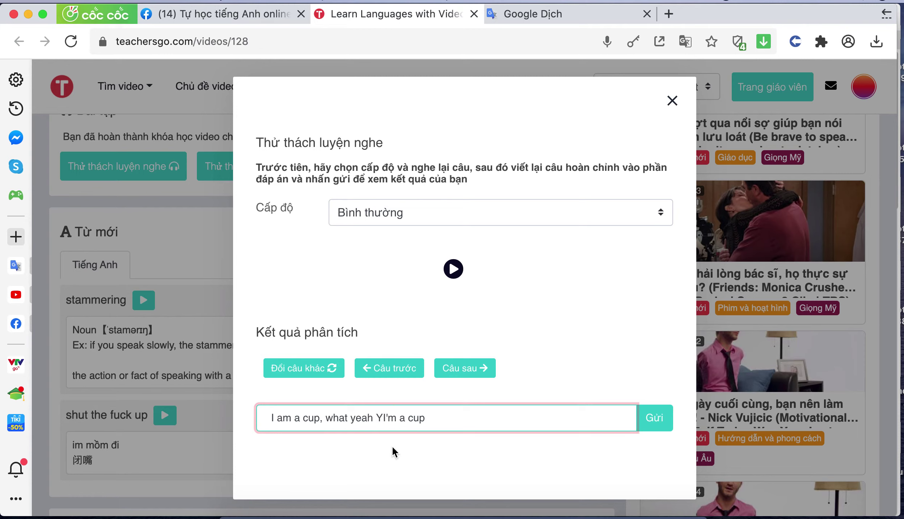
pyautogui.write("ou're a cup,")
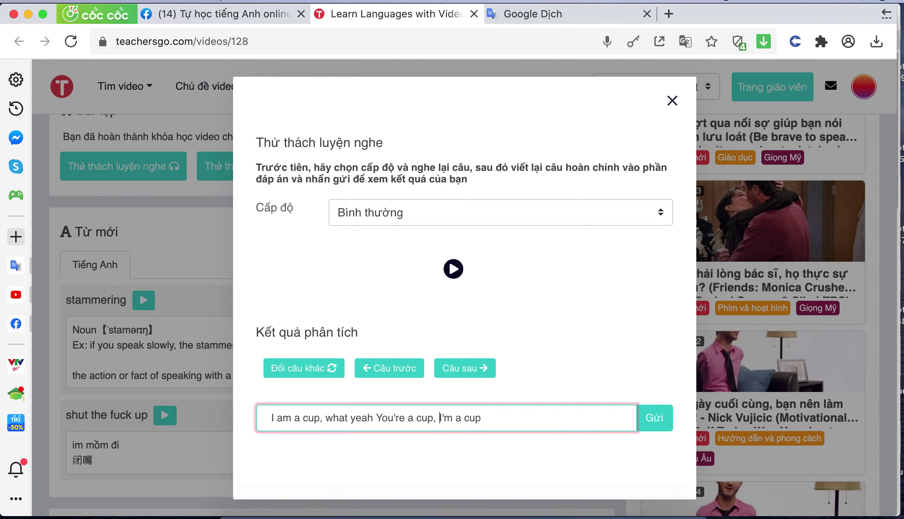
# Replay the sentence, insert "yes" before the final "I'm a cup" in the answer, and submit it
pyautogui.click(453, 269)
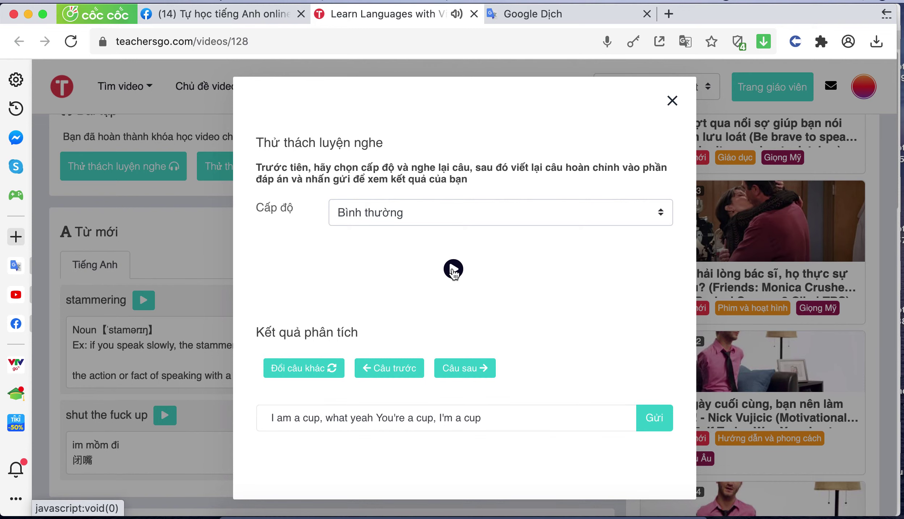
pyautogui.click(440, 417)
pyautogui.write('yes')
pyautogui.click(649, 412)
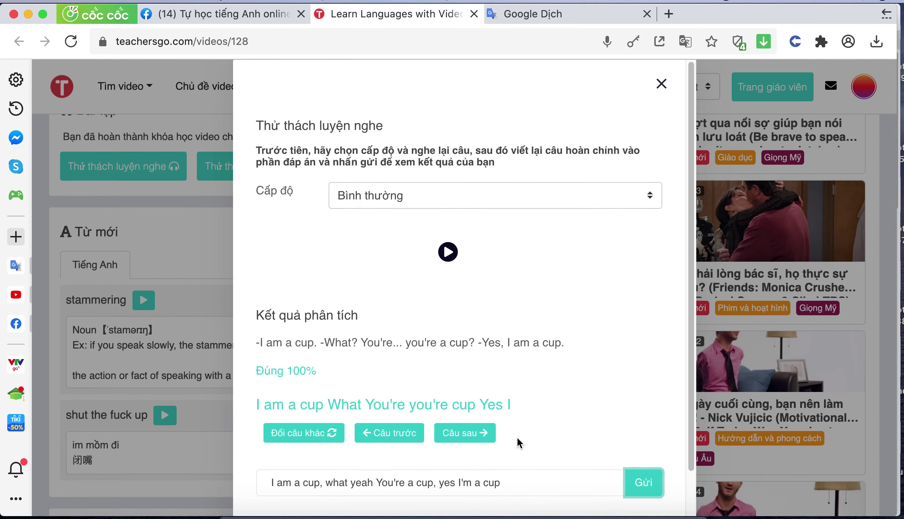
# Go to the next listening sentence, play it, and submit "yes, I am a cup, oh" as the answer
pyautogui.click(456, 434)
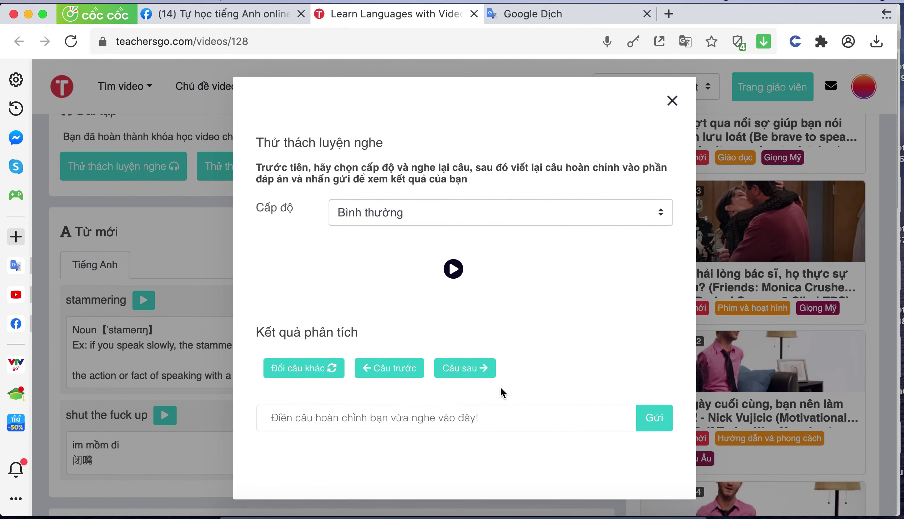
pyautogui.click(503, 419)
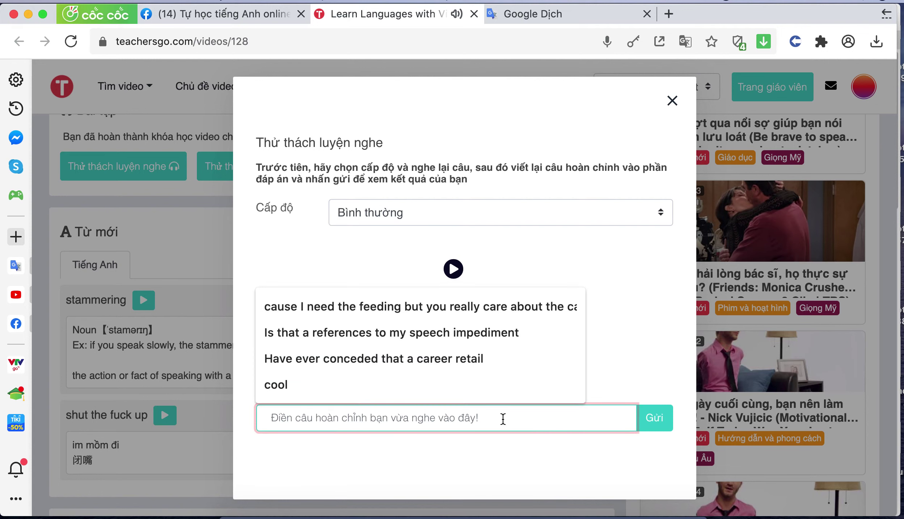
pyautogui.write('y')
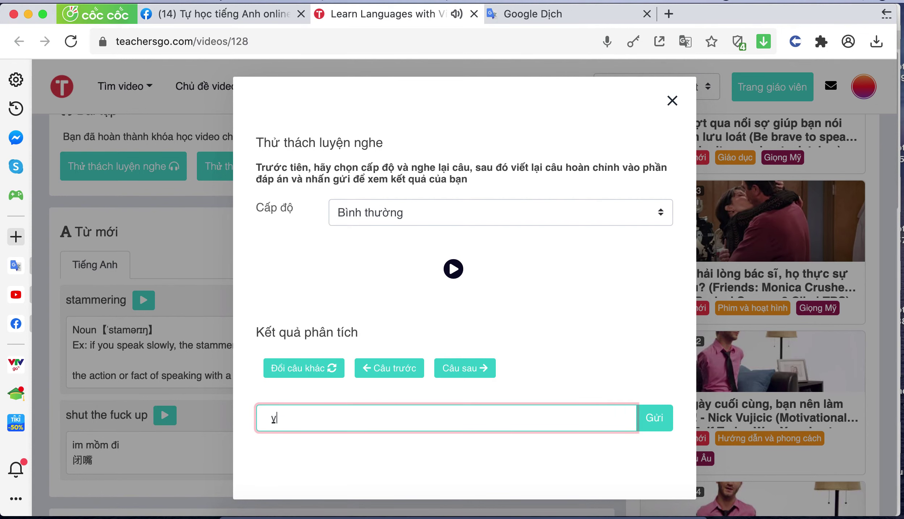
pyautogui.write('es, I am a cup')
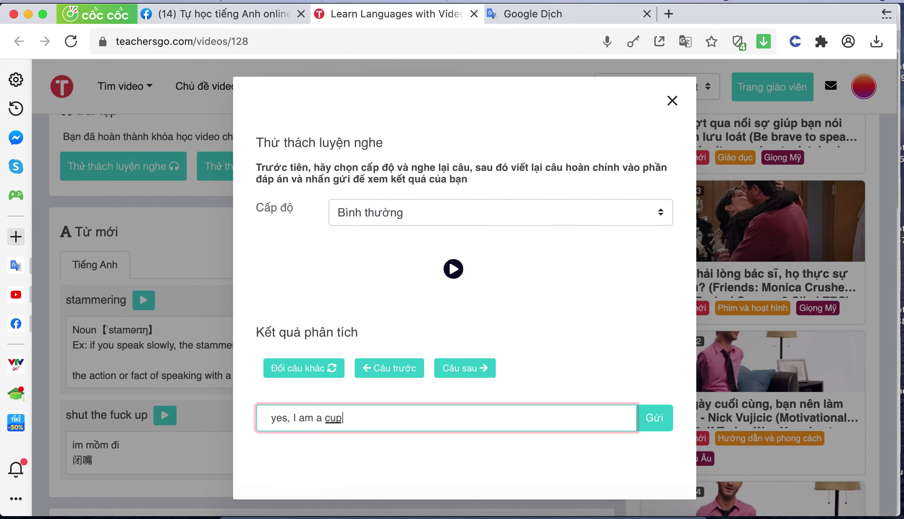
pyautogui.write(', oh')
pyautogui.click(650, 430)
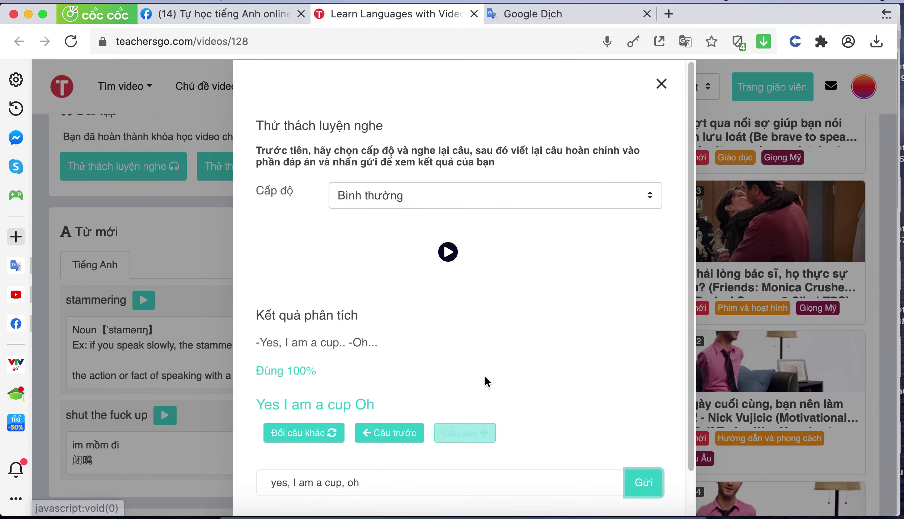
# Go to the next listening sentence, play it, and enter "I'm a cup, I'm a cup too," as the answer
pyautogui.click(462, 432)
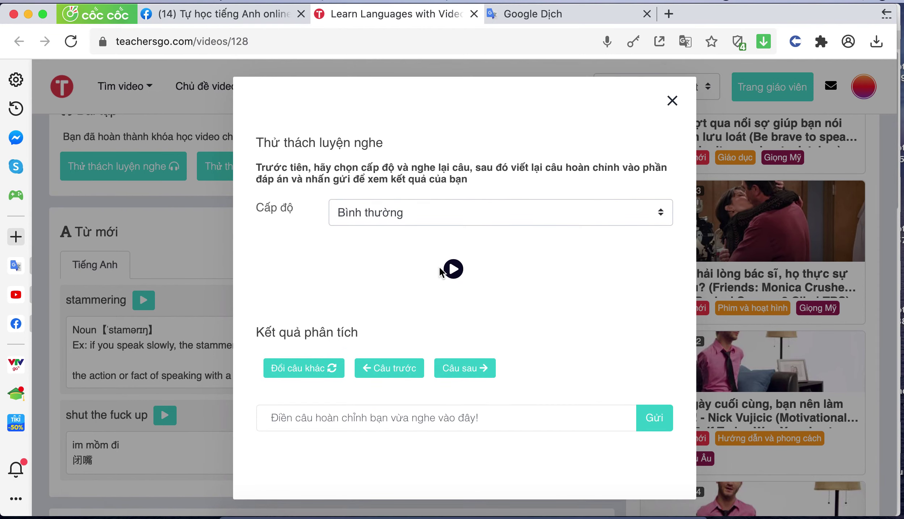
pyautogui.click(438, 418)
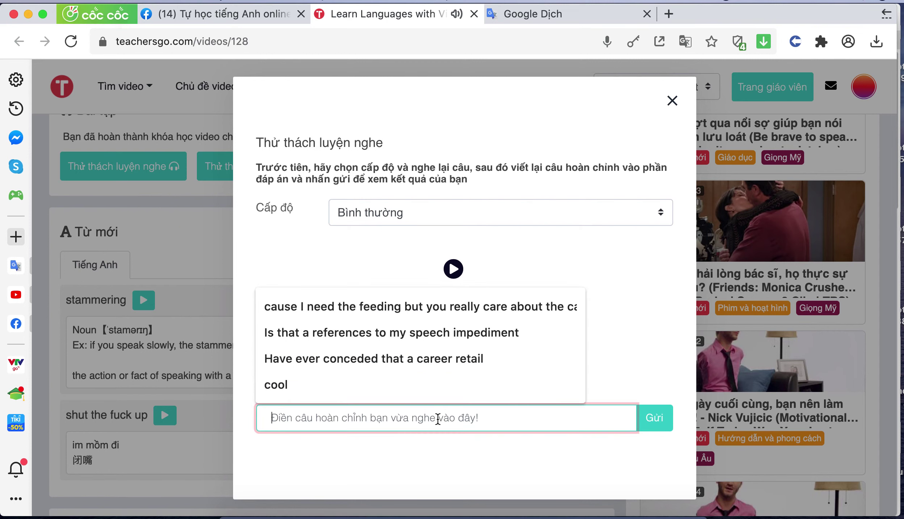
pyautogui.write('I')
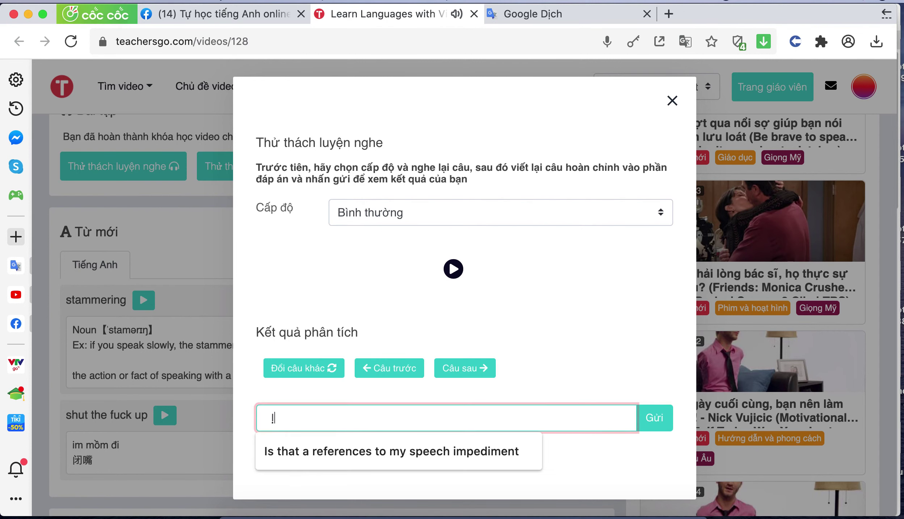
pyautogui.write("'")
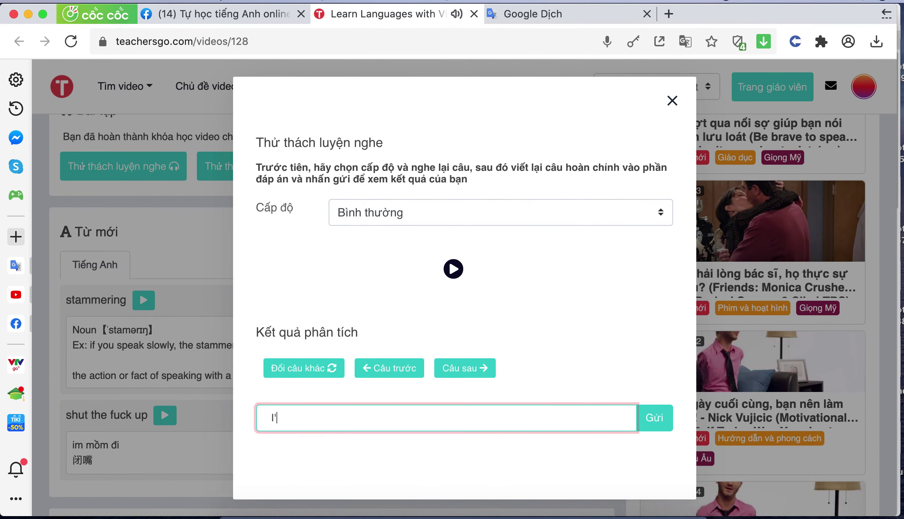
pyautogui.write('m a cup, ')
pyautogui.write("I'm a cup ")
pyautogui.write('to')
pyautogui.write('p')
pyautogui.press('BackSpace')
pyautogui.press('BackSpace')
pyautogui.write('oo,')
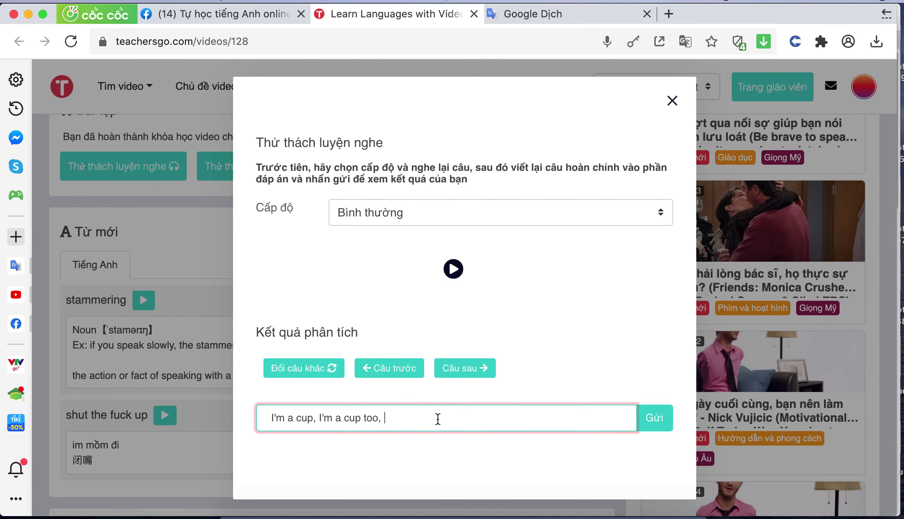
# Replay the sentence and insert "what" before "I'm a cup too" in the answer
pyautogui.click(456, 275)
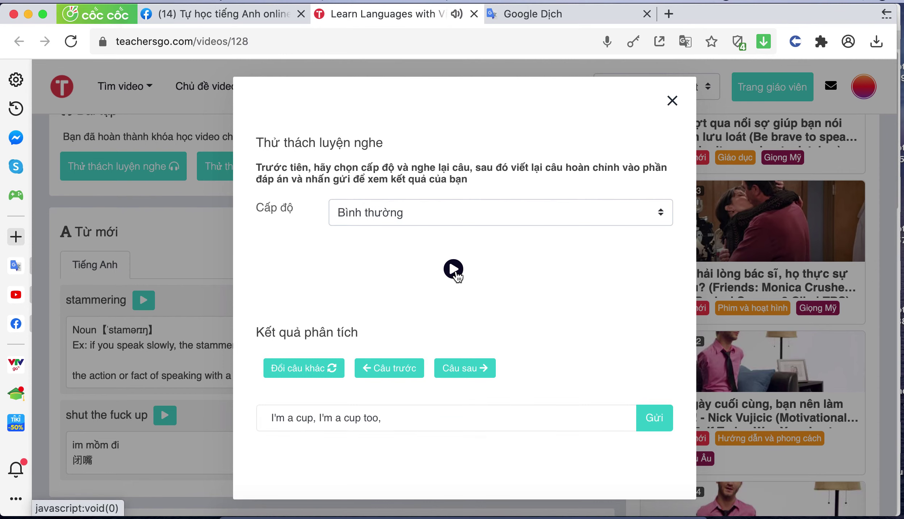
pyautogui.click(319, 417)
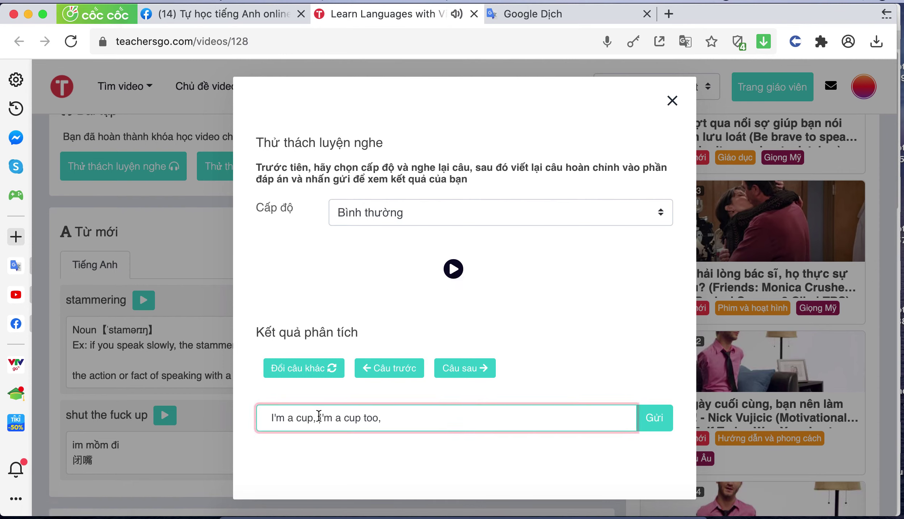
pyautogui.write('up, ư')
pyautogui.press('BackSpace')
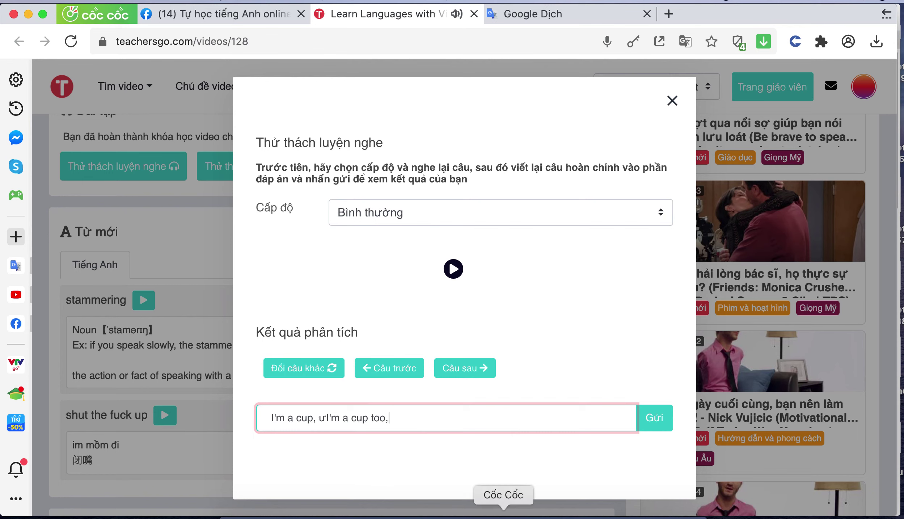
pyautogui.press('BackSpace')
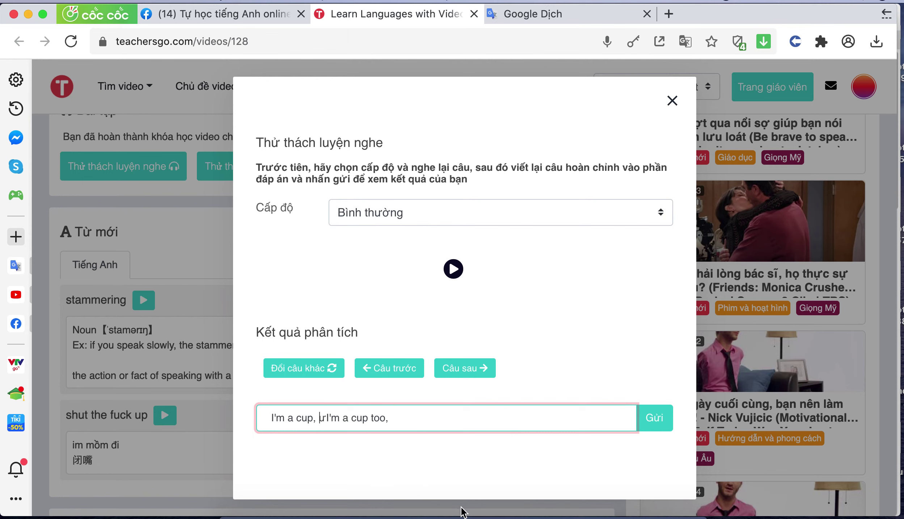
pyautogui.write('what')
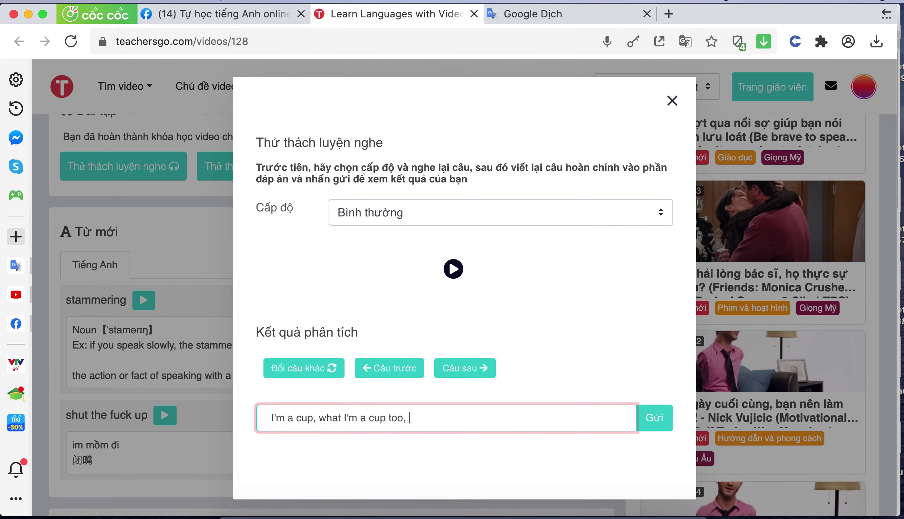
# Replay the sentence, insert "yeah" after "what", add "man" to the end, and submit the answer
pyautogui.click(456, 268)
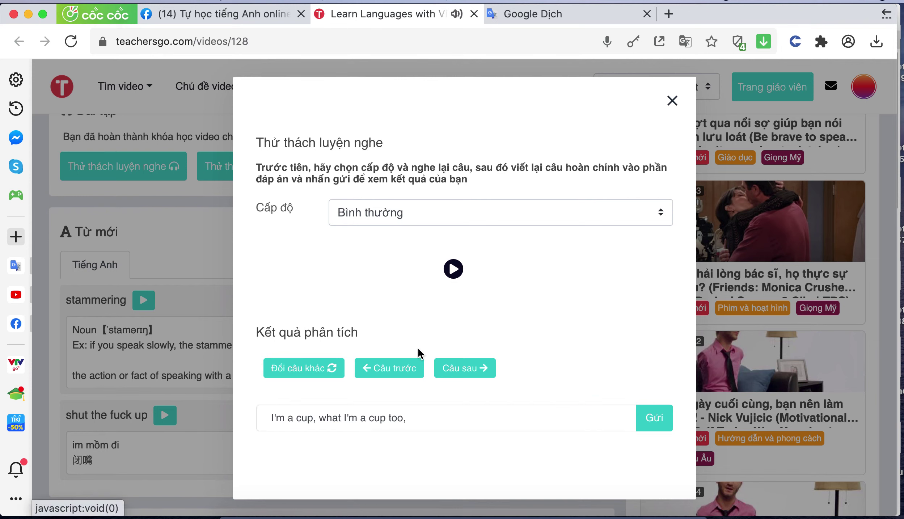
pyautogui.click(345, 418)
pyautogui.write('y')
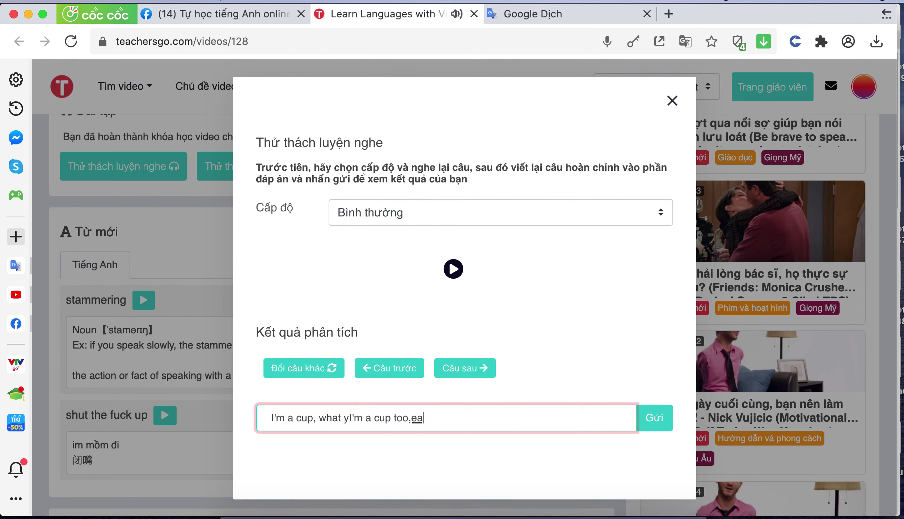
pyautogui.write('eah')
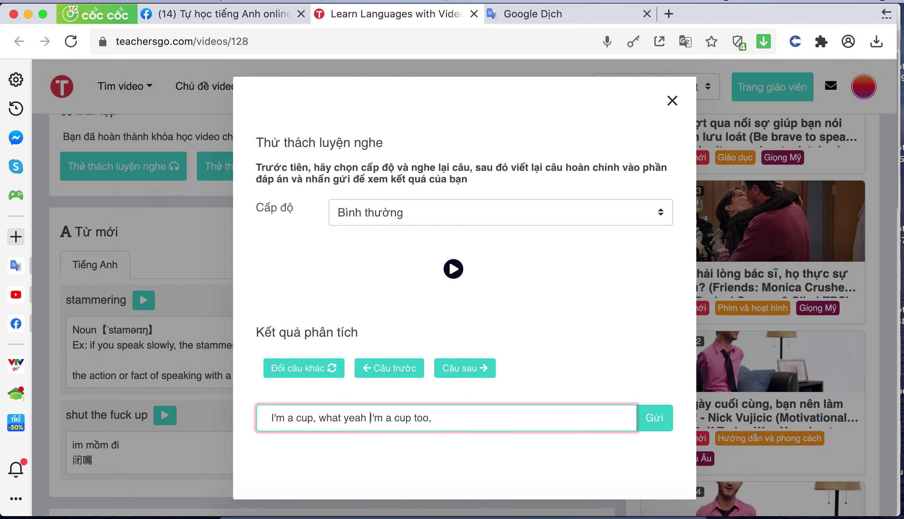
pyautogui.click(452, 419)
pyautogui.write('man')
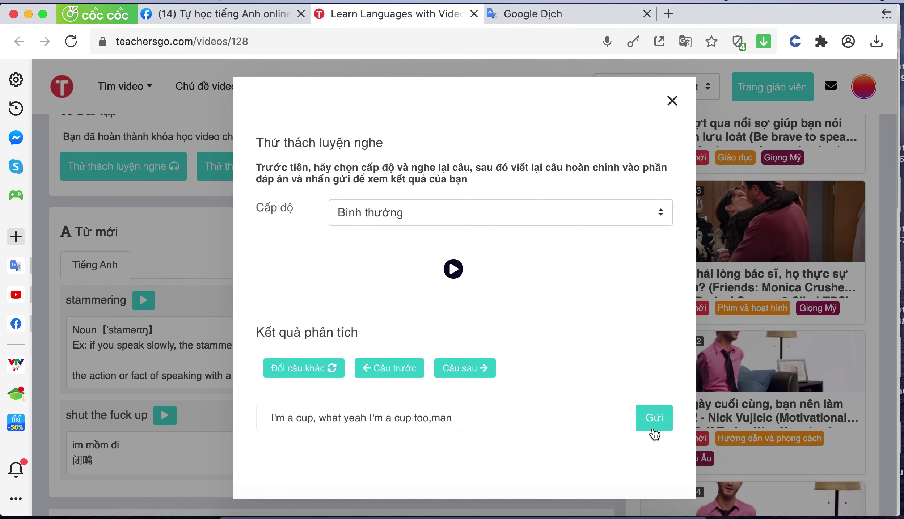
pyautogui.click(655, 427)
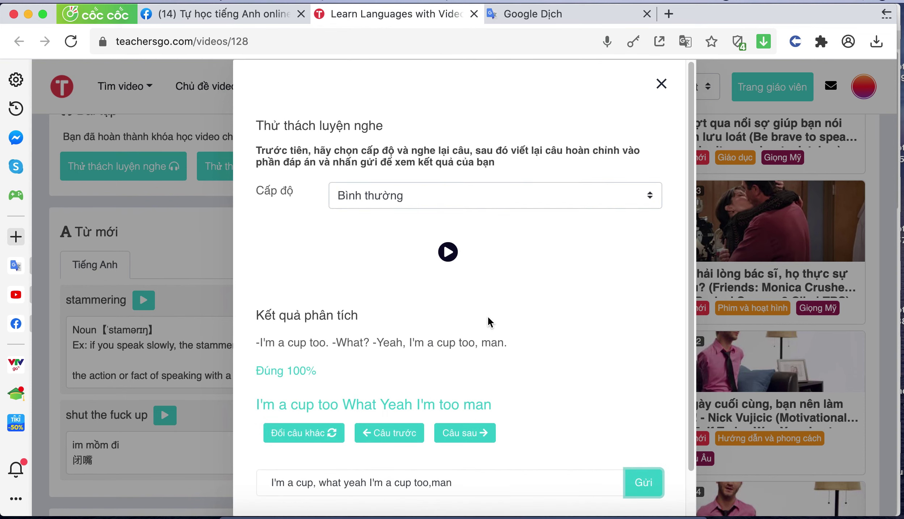
# Go to the next listening sentence, play it, and enter "No, you're not no no no, i'm a cup"
pyautogui.click(461, 434)
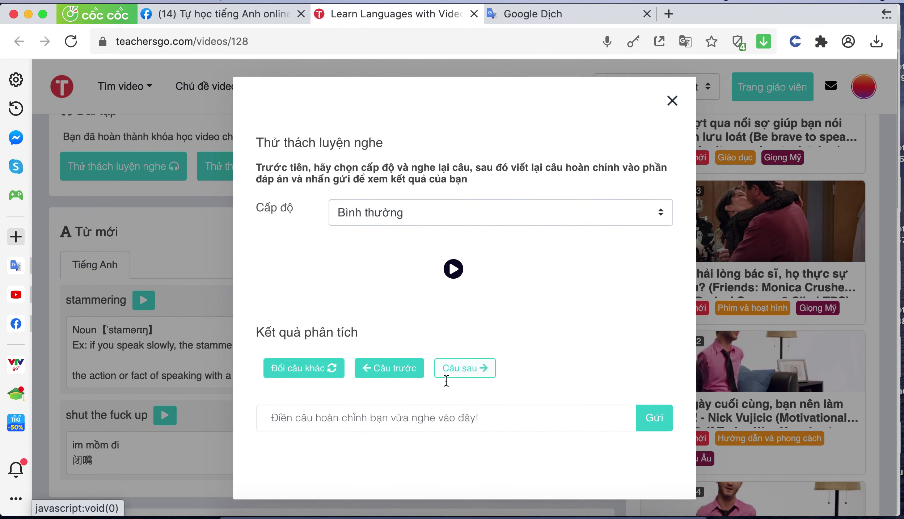
pyautogui.click(453, 269)
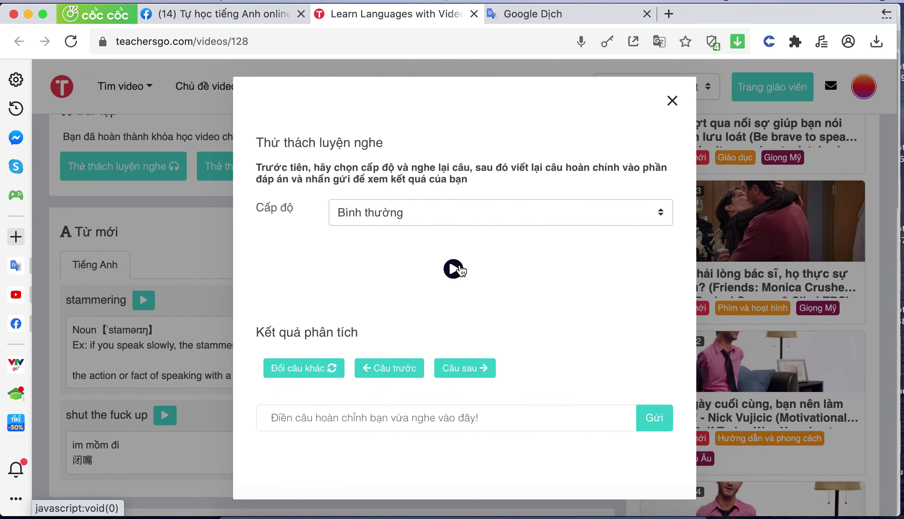
pyautogui.click(422, 420)
pyautogui.write('No')
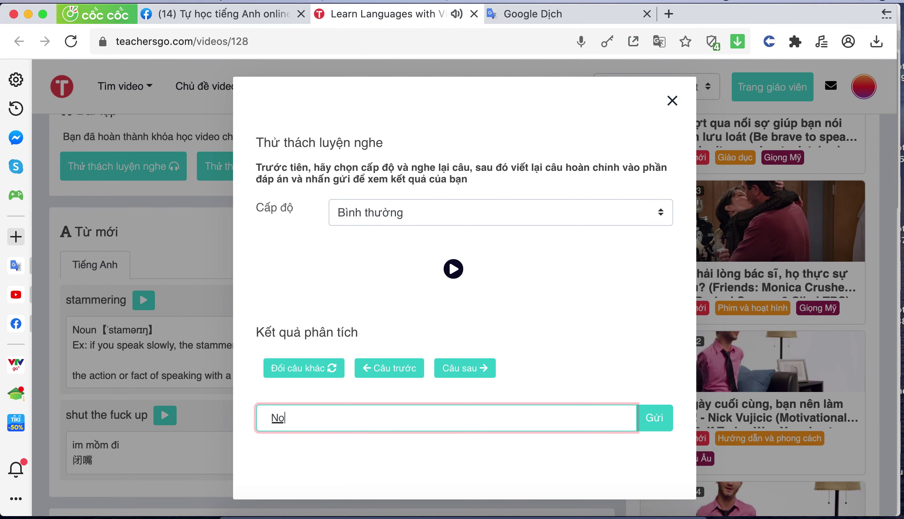
pyautogui.write(", you're not no no ")
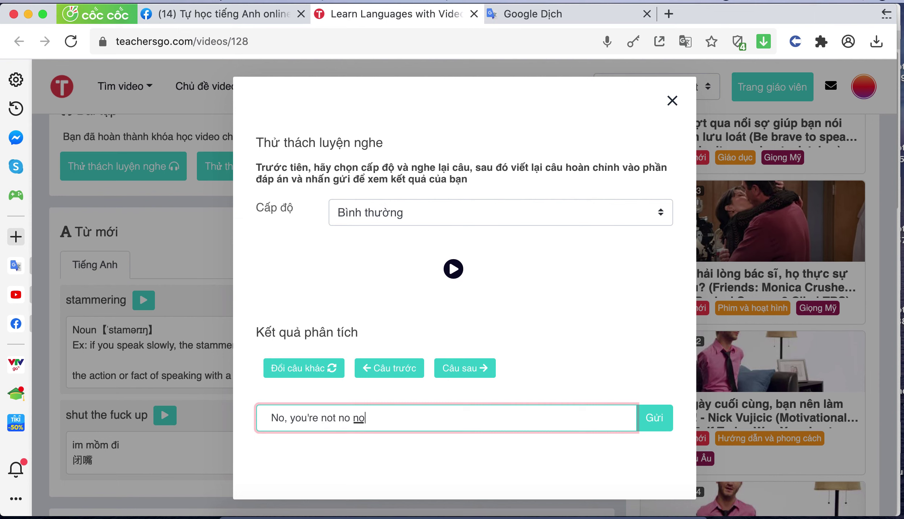
pyautogui.write("no, i'm a cup")
# Replay the sentence, add "nooon, I'm a cup" to the end of the answer, and submit it
pyautogui.click(460, 270)
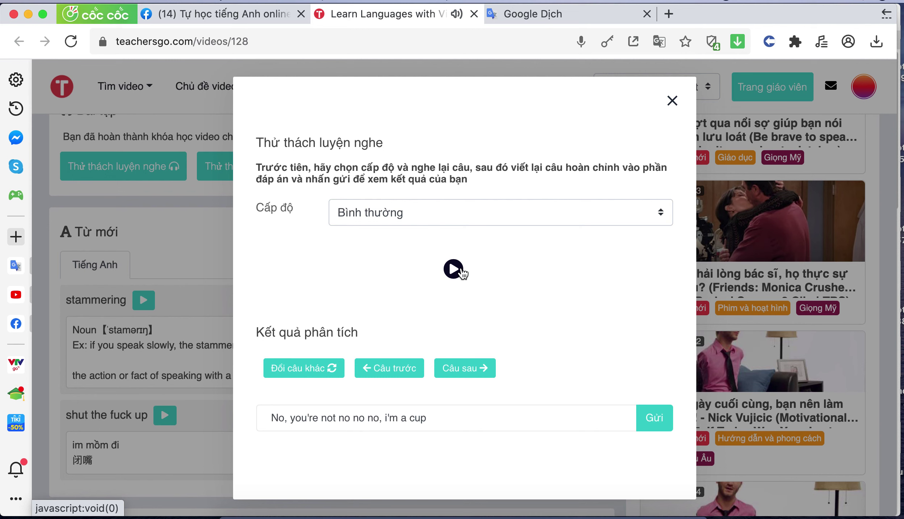
pyautogui.click(460, 420)
pyautogui.write('nooon')
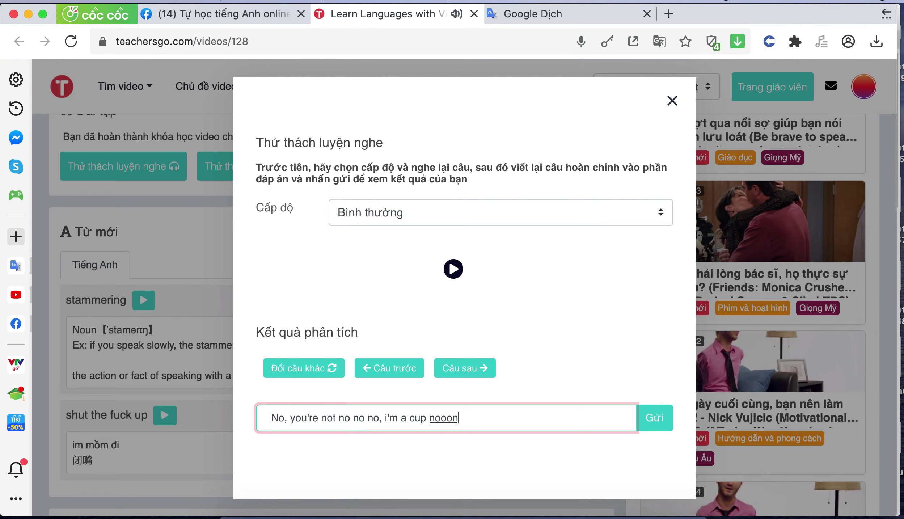
pyautogui.write(", I'm a cup")
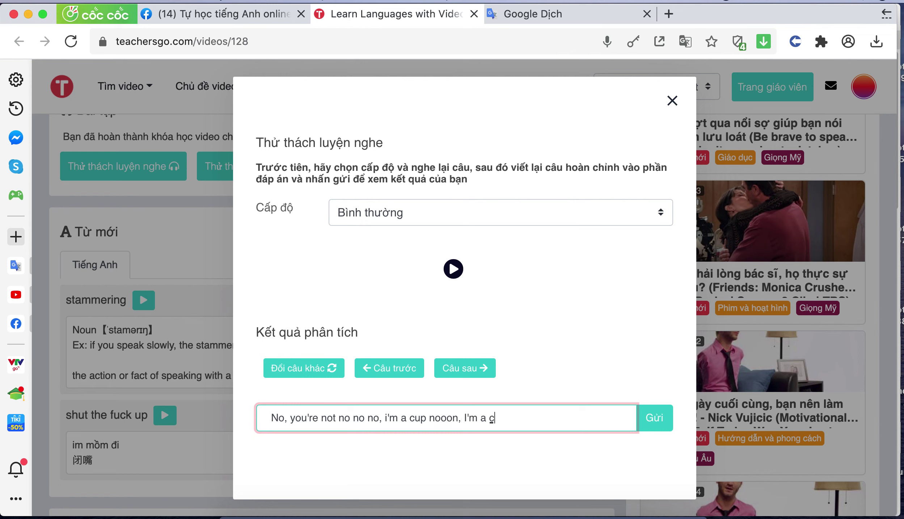
pyautogui.click(660, 417)
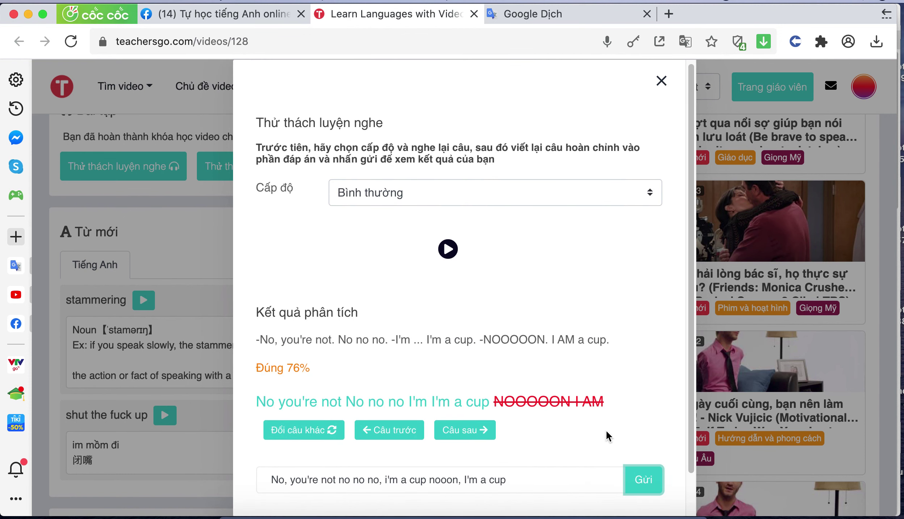
pyautogui.click(637, 490)
# Go to the next listening sentence, play it, and submit "yes I'm a cup alright" as the answer
pyautogui.click(493, 432)
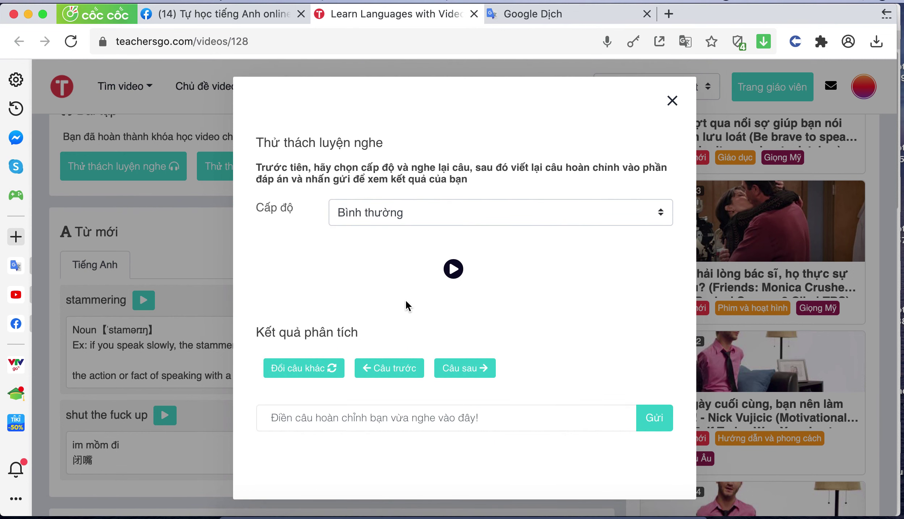
pyautogui.click(454, 269)
pyautogui.click(405, 421)
pyautogui.write('yes ')
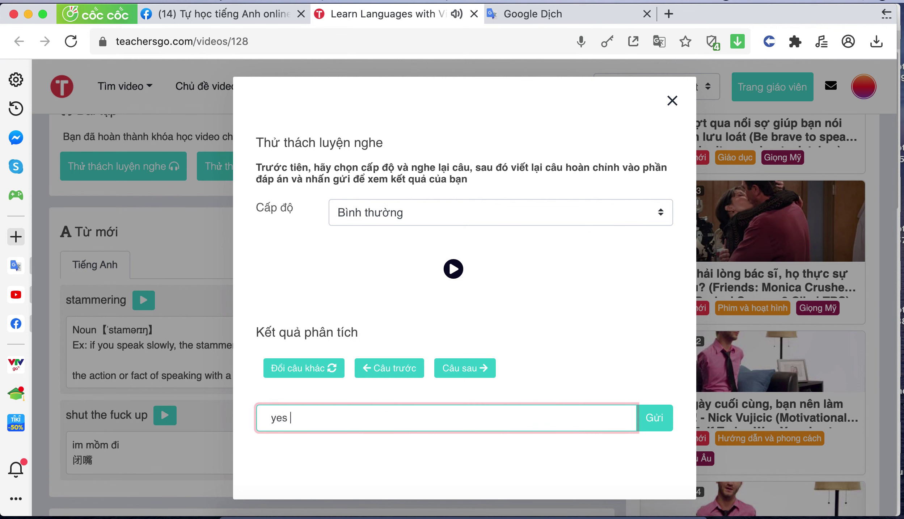
pyautogui.write("I'm a cup alright")
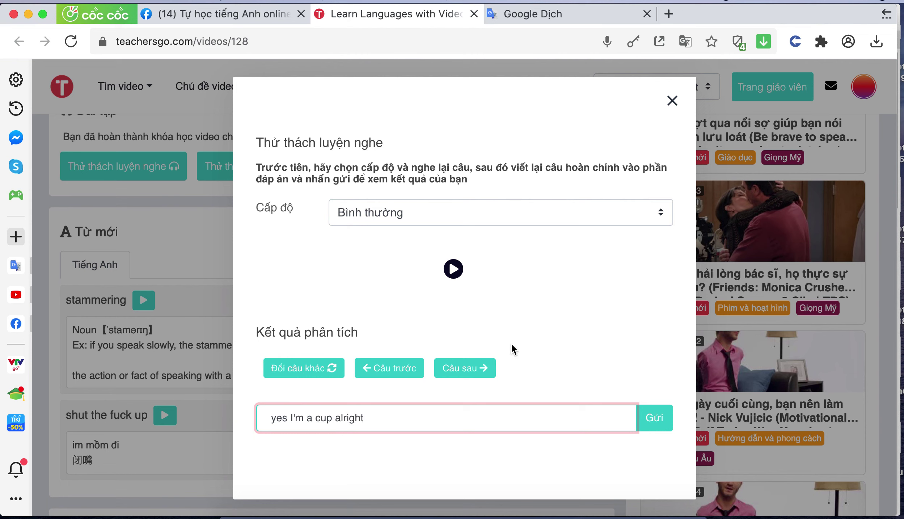
pyautogui.click(654, 424)
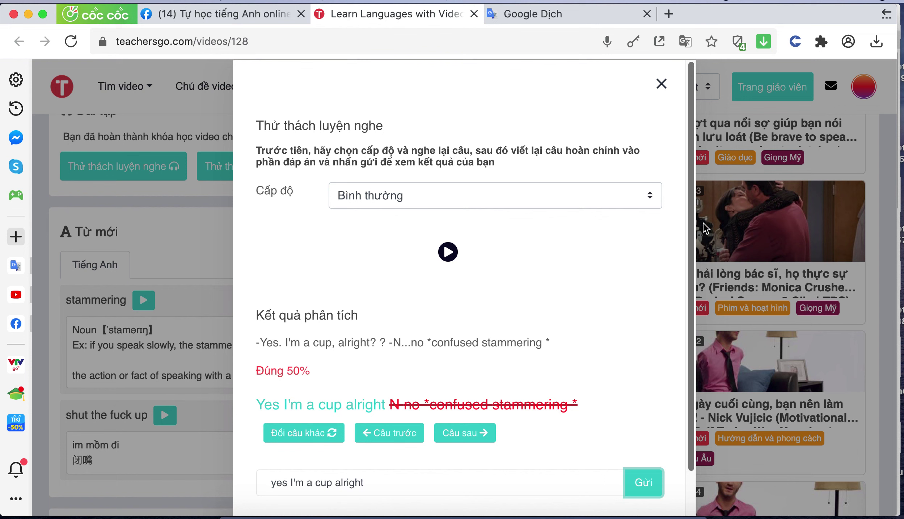
# Close the listening challenge and return to the video player and its bilingual transcript
pyautogui.click(662, 85)
pyautogui.scroll(-3, 493, 203)
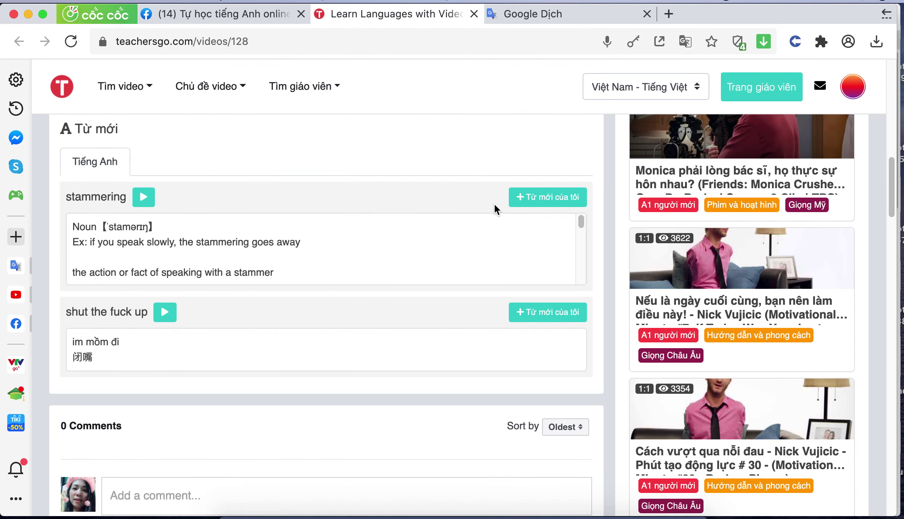
pyautogui.scroll(1, 493, 202)
pyautogui.scroll(3, 495, 210)
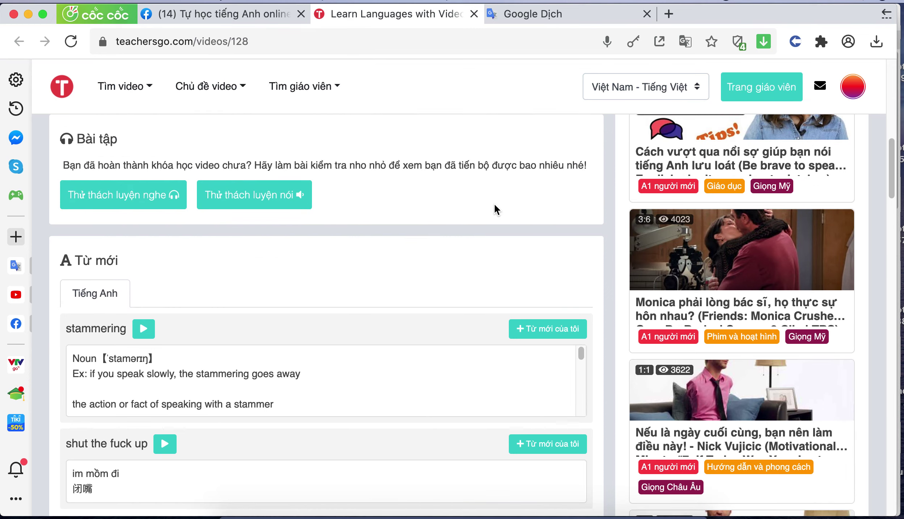
pyautogui.scroll(10, 495, 209)
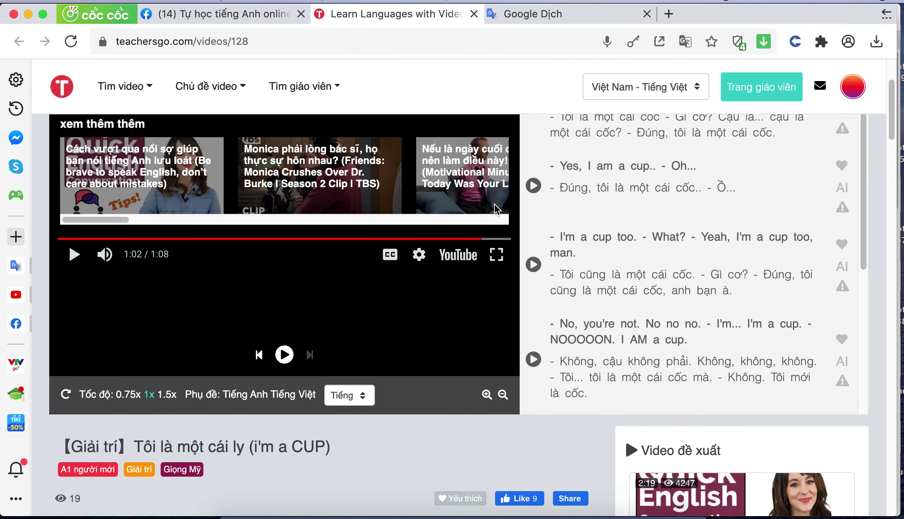